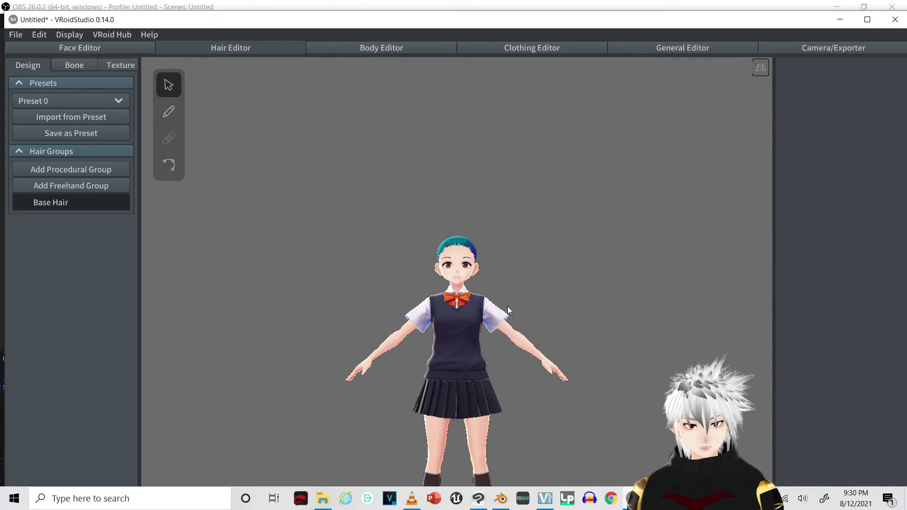
# Step: Add Freehand Group 1 to the avatar's hair from the Hair Groups panel
pyautogui.click(49, 185)
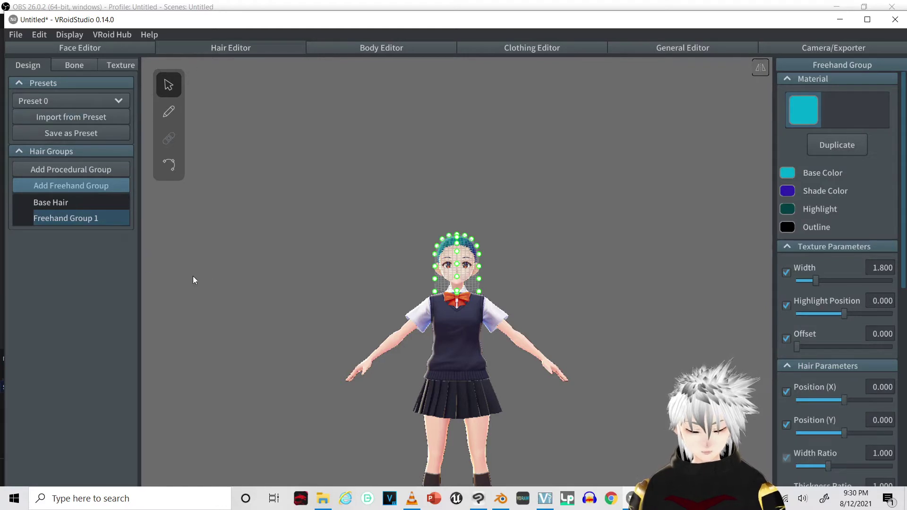
pyautogui.scroll(-5, 836, 283)
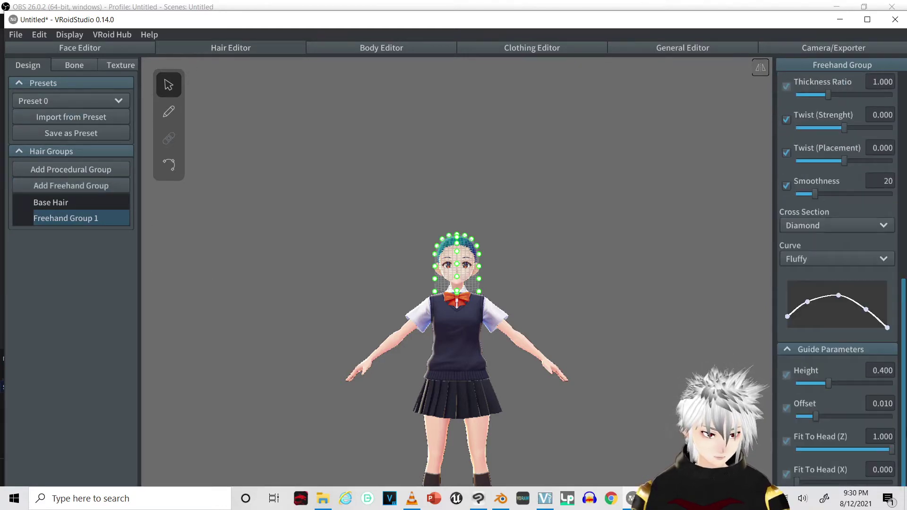
# Step: Drag every thickness-curve point to the top so the strands stay full thickness root to tip
pyautogui.moveTo(786, 316); pyautogui.dragTo(807, 254)
pyautogui.moveTo(835, 294); pyautogui.dragTo(826, 260)
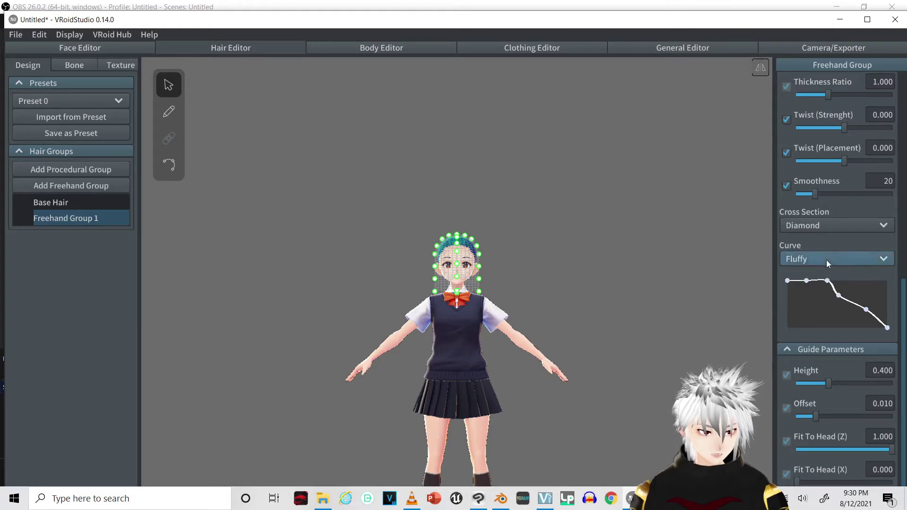
pyautogui.moveTo(839, 295); pyautogui.dragTo(841, 270)
pyautogui.moveTo(866, 310); pyautogui.dragTo(867, 280)
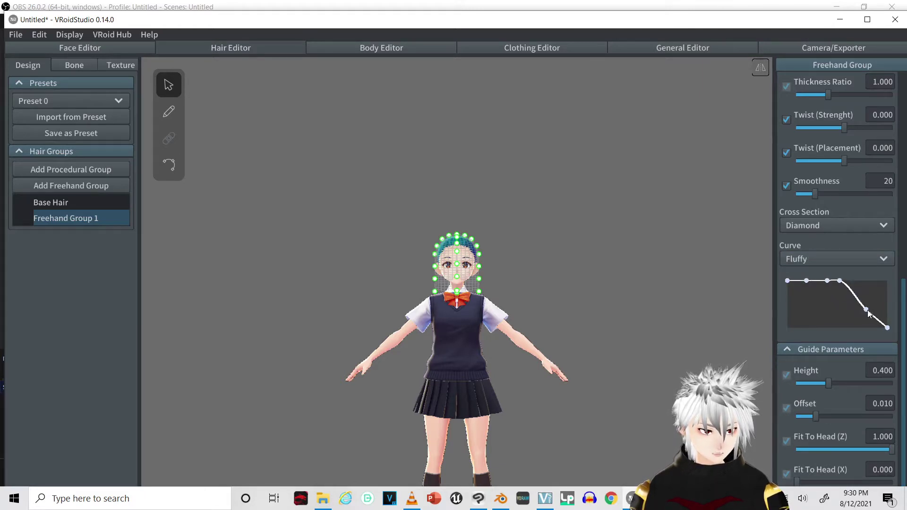
pyautogui.moveTo(887, 327); pyautogui.dragTo(892, 272)
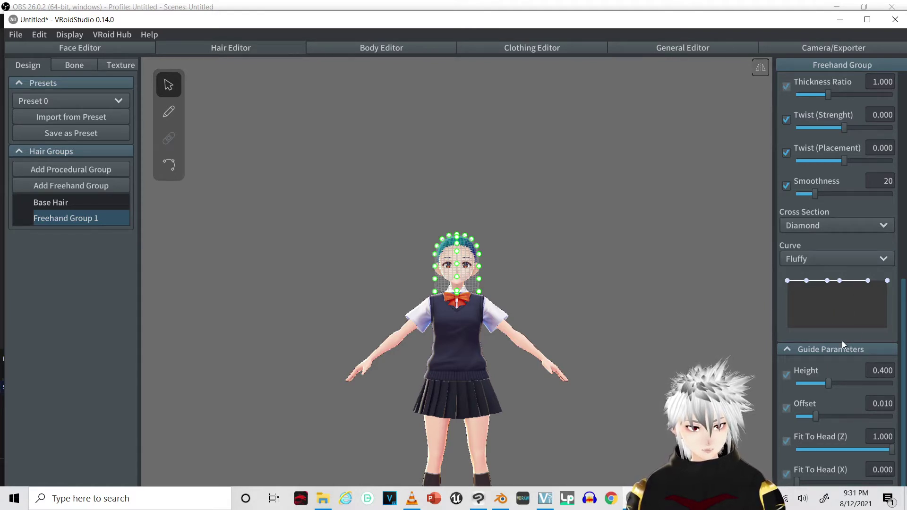
pyautogui.scroll(5, 476, 205)
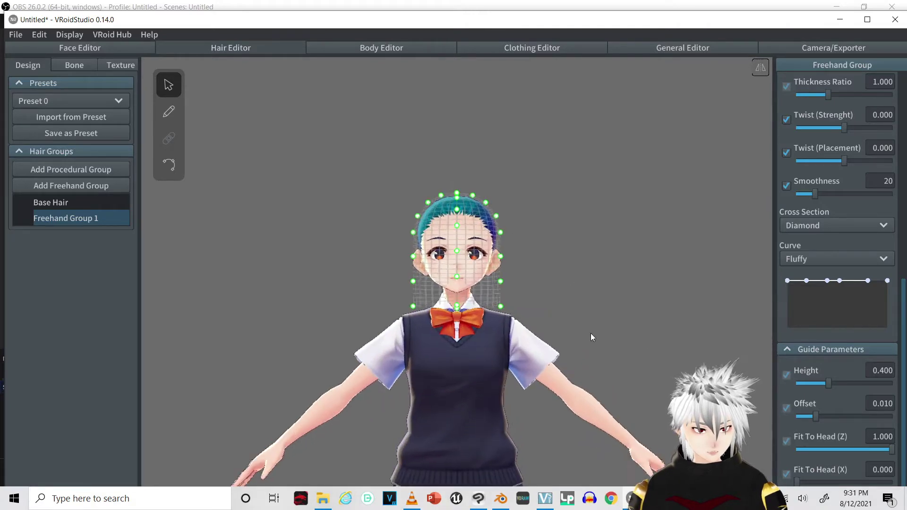
# Step: Set Freehand Group 1's Thickness Ratio to .377 and pick the Hair Brush tool
pyautogui.moveTo(566, 280)
pyautogui.mouseDown(button='right')
pyautogui.moveTo(569, 302)
pyautogui.moveTo(569, 288)
pyautogui.mouseUp(button='right')
pyautogui.scroll(2, 485, 237)
pyautogui.scroll(2, 520, 239)
pyautogui.moveTo(520, 239); pyautogui.dragTo(589, 259, button='right')
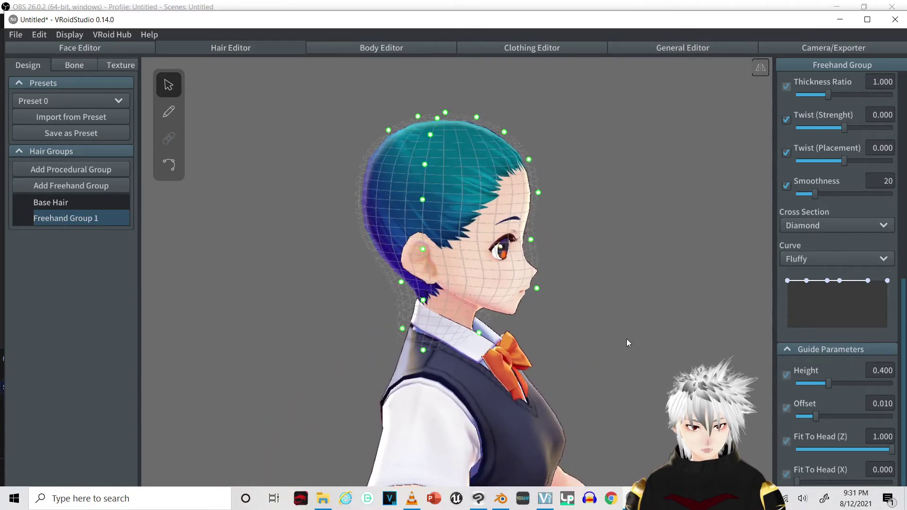
pyautogui.moveTo(626, 340); pyautogui.dragTo(610, 278, button='right')
pyautogui.click(881, 81)
pyautogui.scroll(3, 800, 467)
pyautogui.write('.3')
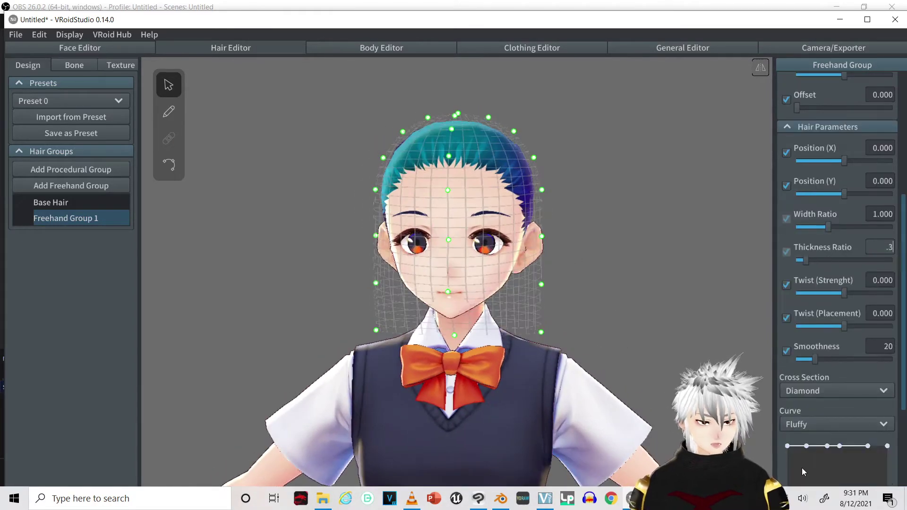
pyautogui.write('77')
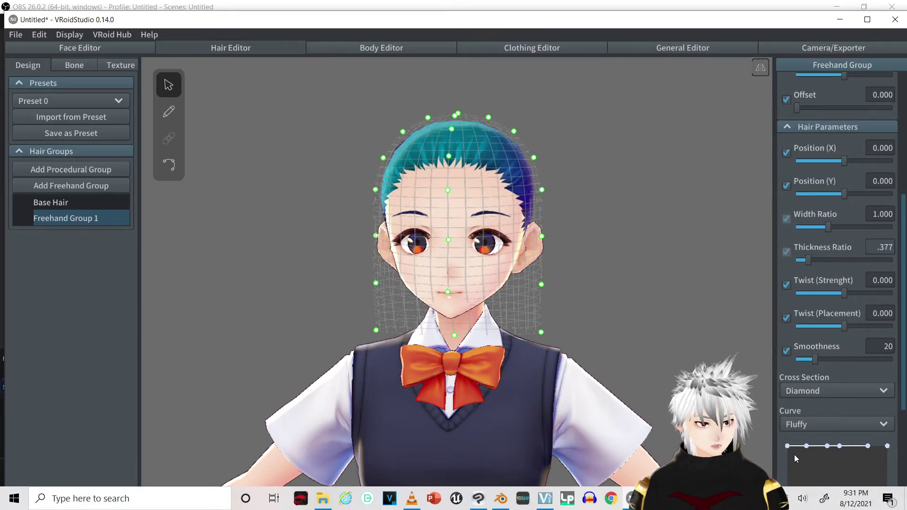
pyautogui.click(169, 112)
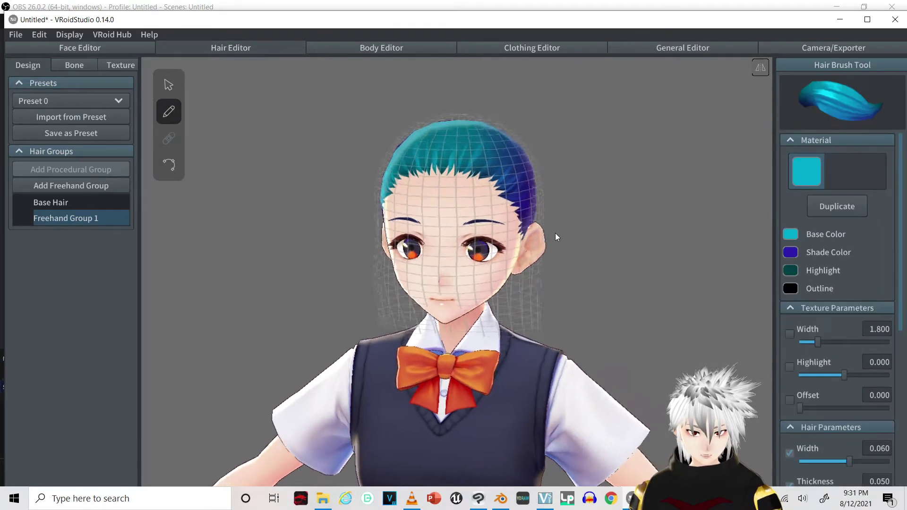
# Step: Flatten the Hair Brush curve by raising its end and first points to full thickness
pyautogui.moveTo(554, 233); pyautogui.dragTo(519, 240, button='right')
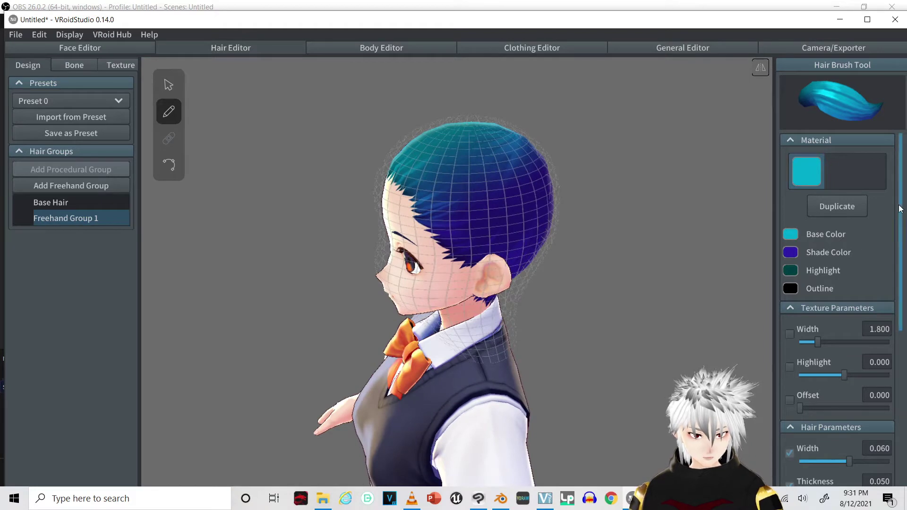
pyautogui.scroll(-3, 900, 208)
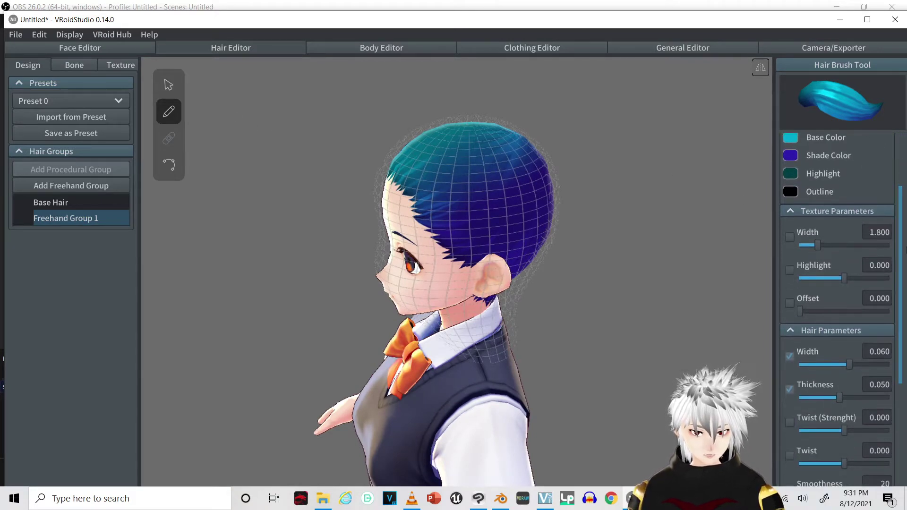
pyautogui.scroll(-6, 899, 283)
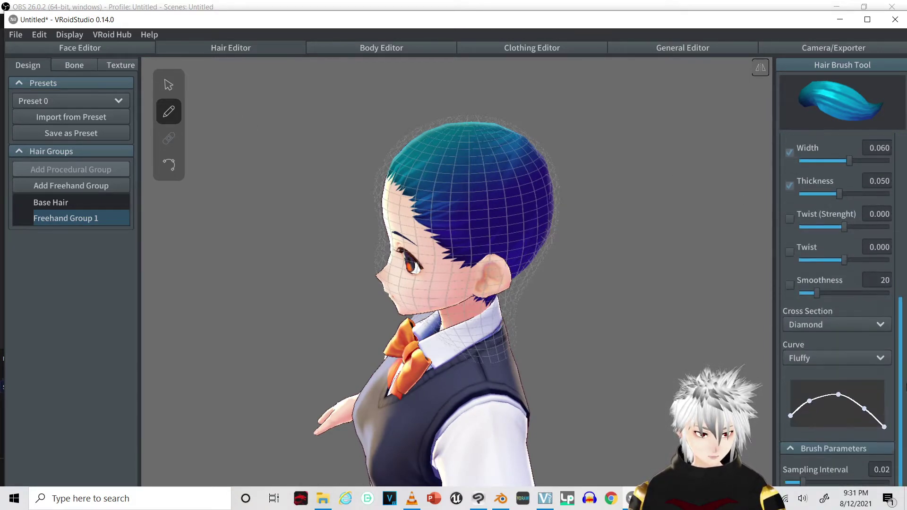
pyautogui.moveTo(882, 426)
pyautogui.mouseDown()
pyautogui.moveTo(883, 381)
pyautogui.moveTo(836, 379)
pyautogui.moveTo(810, 364)
pyautogui.mouseUp()
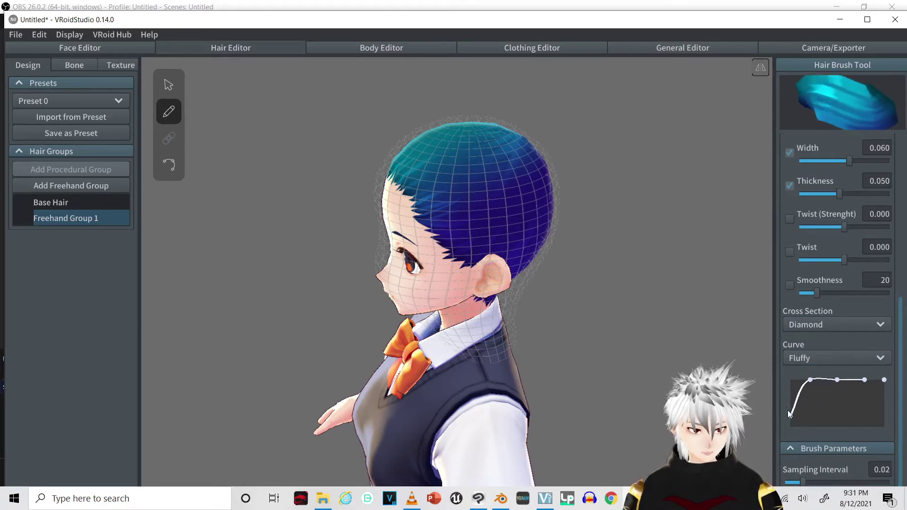
pyautogui.moveTo(787, 410); pyautogui.dragTo(783, 364)
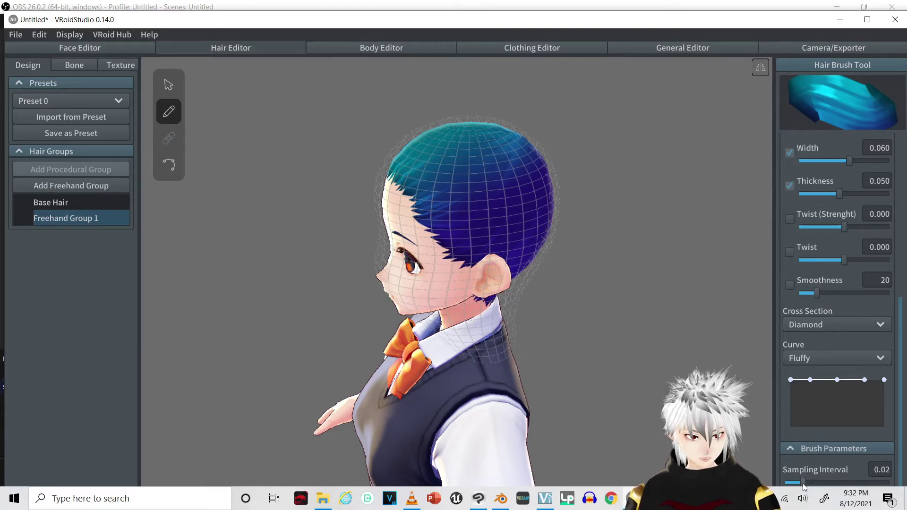
# Step: Raise the brush's Sampling Interval to 0.04 and brush a strand from the ear up the head
pyautogui.moveTo(803, 484); pyautogui.dragTo(825, 483)
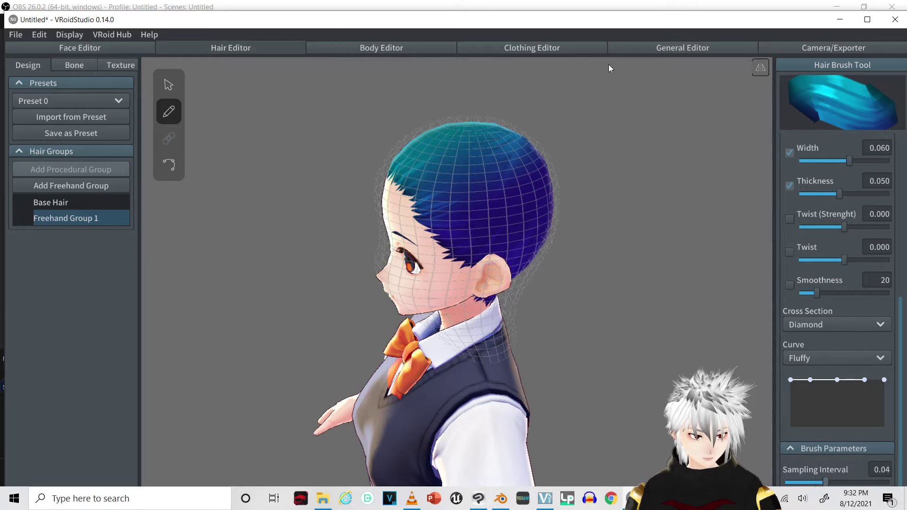
pyautogui.scroll(3, 393, 268)
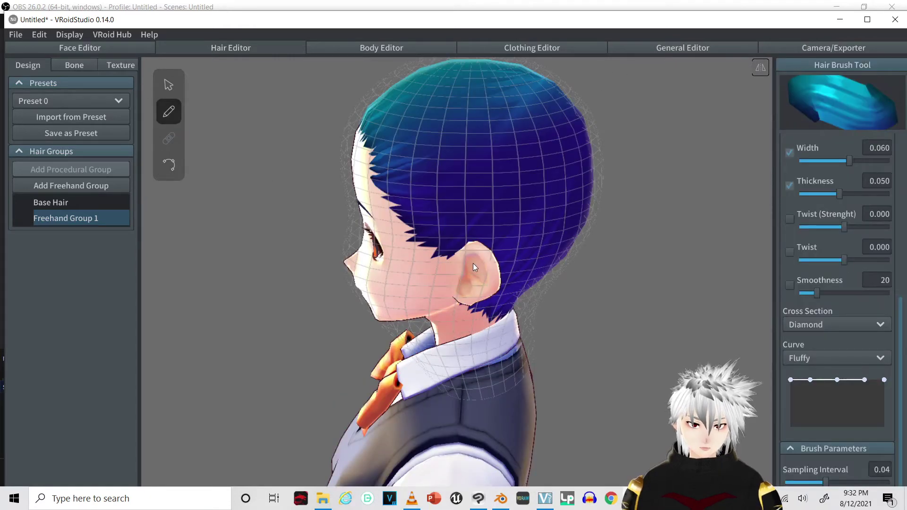
pyautogui.moveTo(472, 263); pyautogui.dragTo(478, 56)
# Step: Drag Hair 2's control points so the strand lies across the top of the head
pyautogui.click(168, 165)
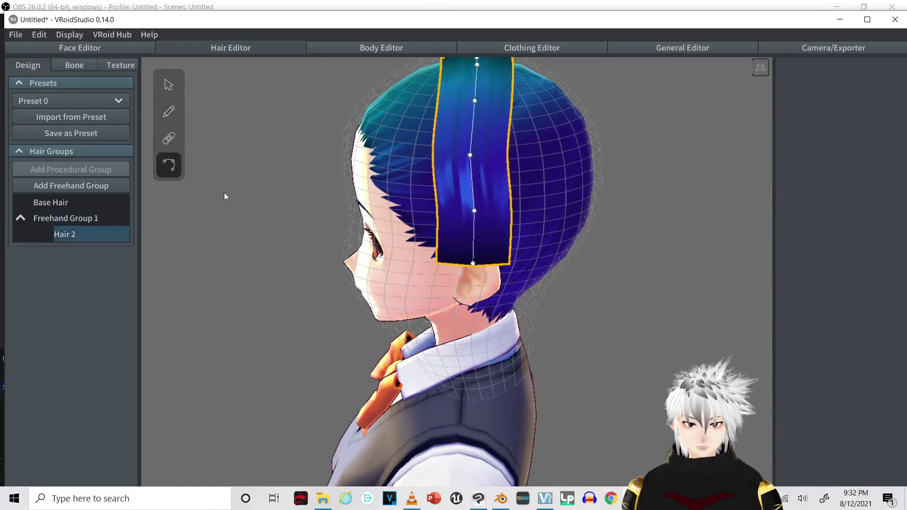
pyautogui.moveTo(225, 197); pyautogui.dragTo(571, 273, button='right')
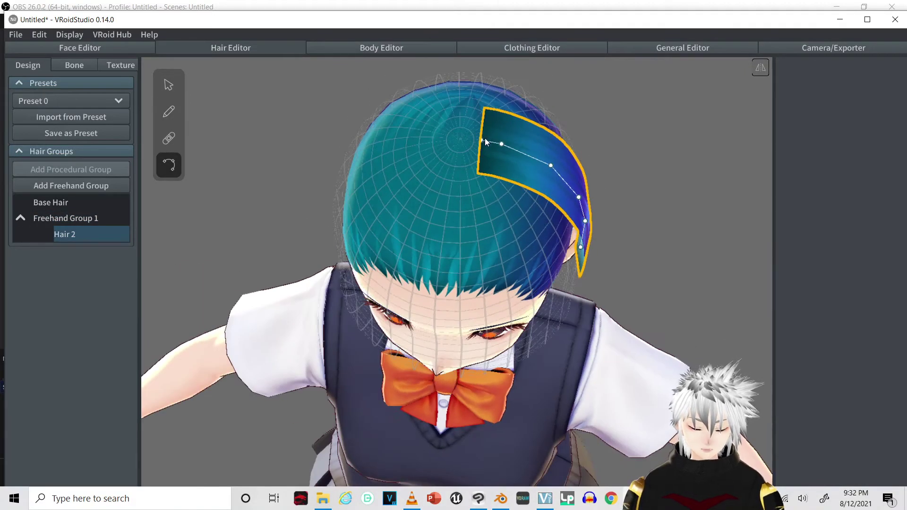
pyautogui.moveTo(484, 138); pyautogui.dragTo(412, 216)
pyautogui.moveTo(412, 216); pyautogui.dragTo(470, 194, button='right')
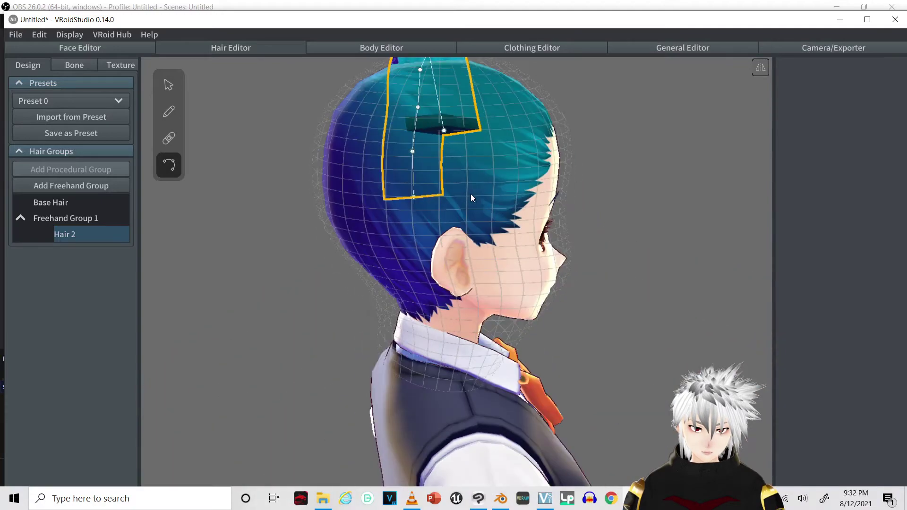
pyautogui.moveTo(445, 134); pyautogui.dragTo(458, 248)
pyautogui.moveTo(503, 220); pyautogui.dragTo(505, 185, button='right')
pyautogui.moveTo(505, 188); pyautogui.dragTo(387, 149)
pyautogui.moveTo(387, 149); pyautogui.dragTo(449, 170, button='right')
# Step: Bend Hair 2's side points down toward the ears so it arches over the head
pyautogui.moveTo(390, 115); pyautogui.dragTo(362, 162)
pyautogui.moveTo(414, 203); pyautogui.dragTo(390, 211, button='right')
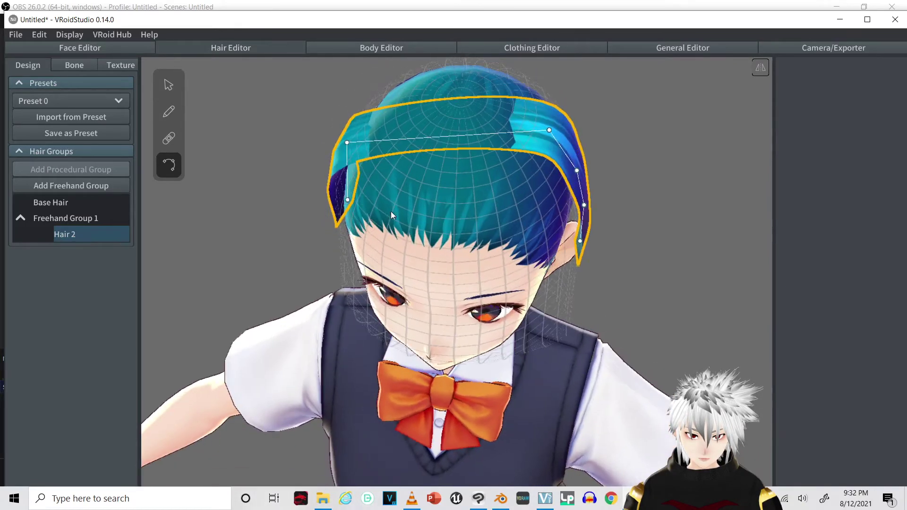
pyautogui.moveTo(549, 130); pyautogui.dragTo(417, 107)
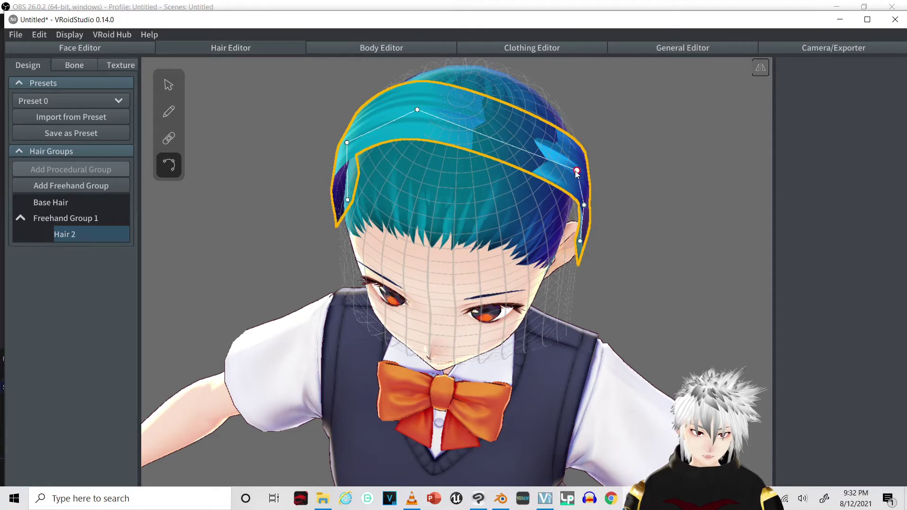
pyautogui.moveTo(577, 171); pyautogui.dragTo(505, 121)
pyautogui.moveTo(505, 120); pyautogui.dragTo(476, 195, button='right')
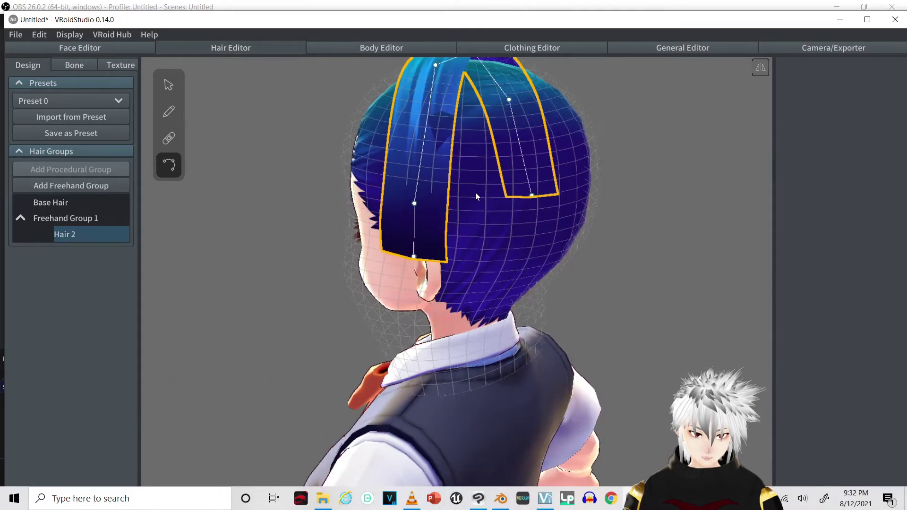
pyautogui.moveTo(421, 205); pyautogui.dragTo(417, 143)
pyautogui.moveTo(417, 144); pyautogui.dragTo(501, 205, button='right')
# Step: Shift Hair 2's lower end over the ear
pyautogui.scroll(-2, 503, 146)
pyautogui.scroll(5, 492, 146)
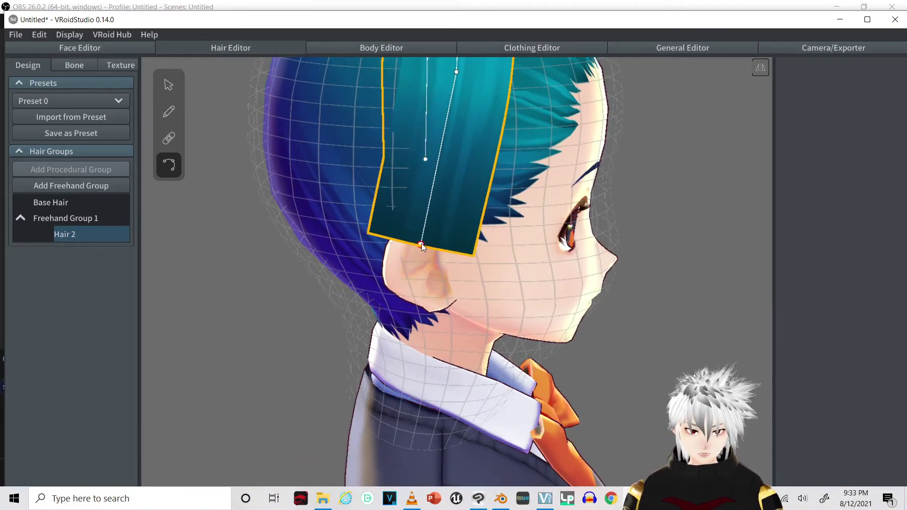
pyautogui.moveTo(421, 243); pyautogui.dragTo(440, 239)
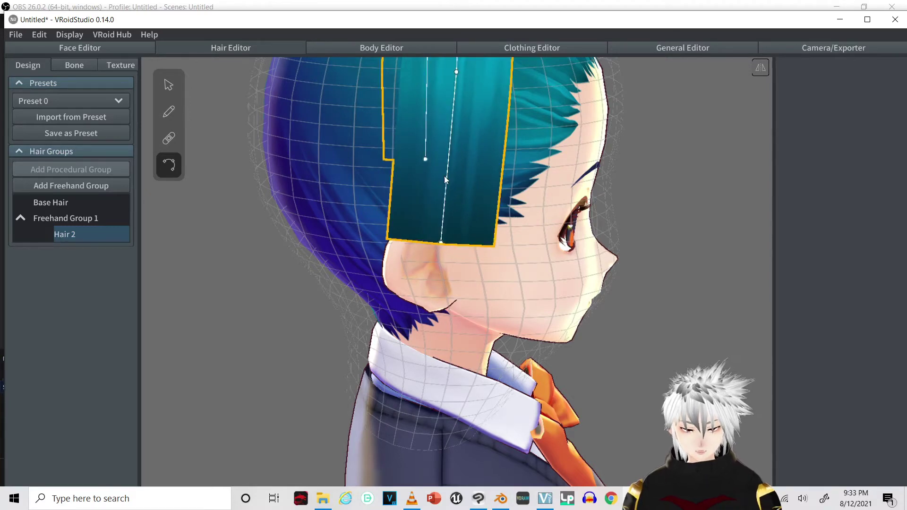
pyautogui.moveTo(444, 176); pyautogui.dragTo(444, 134, button='right')
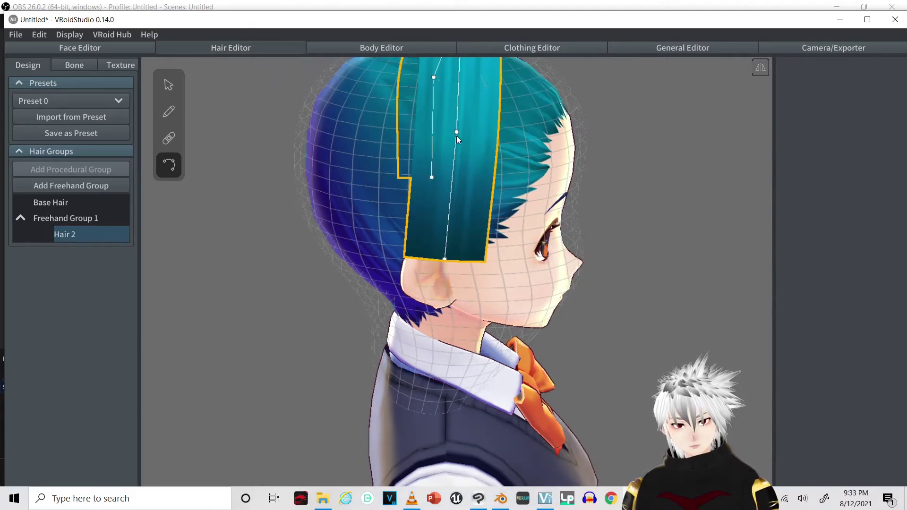
# Step: Toggle Hair 2's selection to preview it, leaving the strand selected with guide points shown
pyautogui.click(456, 134)
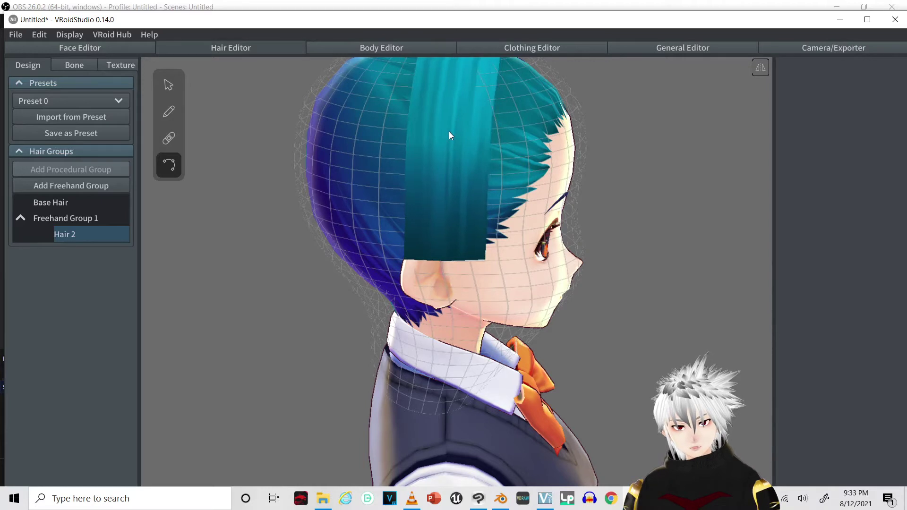
pyautogui.click(448, 135)
pyautogui.click(449, 135)
pyautogui.click(446, 135)
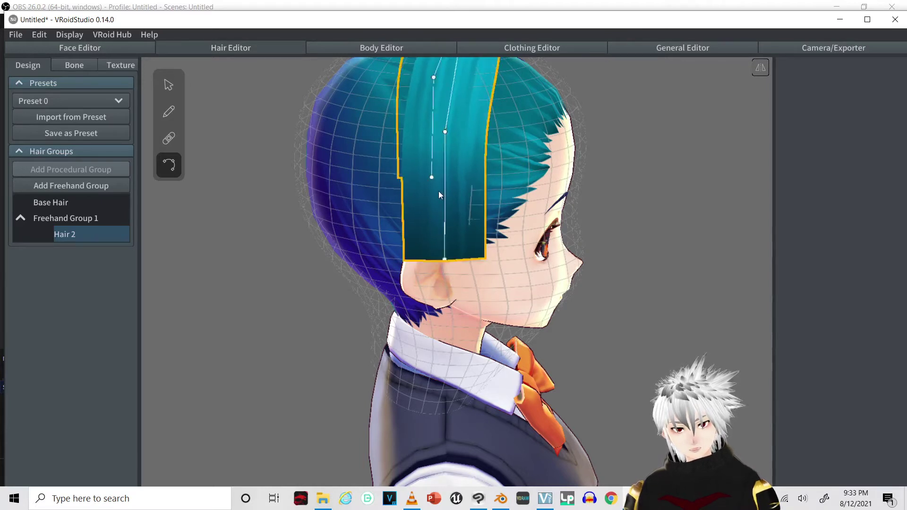
pyautogui.click(444, 132)
pyautogui.click(445, 131)
pyautogui.click(446, 132)
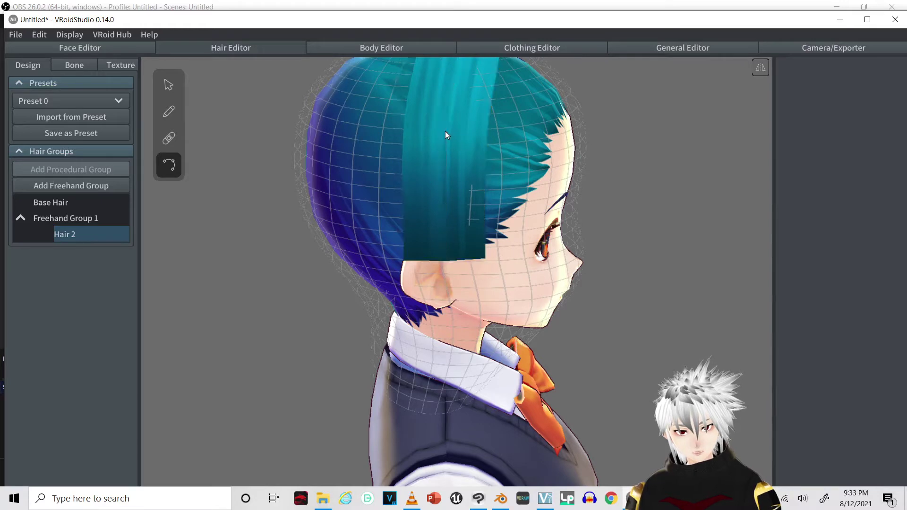
pyautogui.click(445, 132)
pyautogui.moveTo(470, 130); pyautogui.dragTo(494, 141, button='right')
# Step: Pull Hair 2's upper points over the crown and narrow its lower end
pyautogui.moveTo(494, 140); pyautogui.dragTo(469, 245, button='middle')
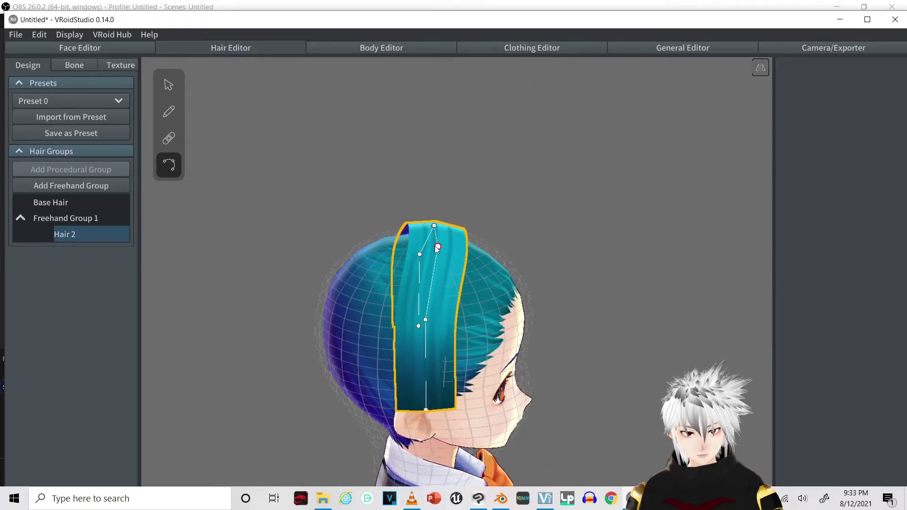
pyautogui.moveTo(436, 245); pyautogui.dragTo(426, 245)
pyautogui.moveTo(438, 268); pyautogui.dragTo(441, 290, button='right')
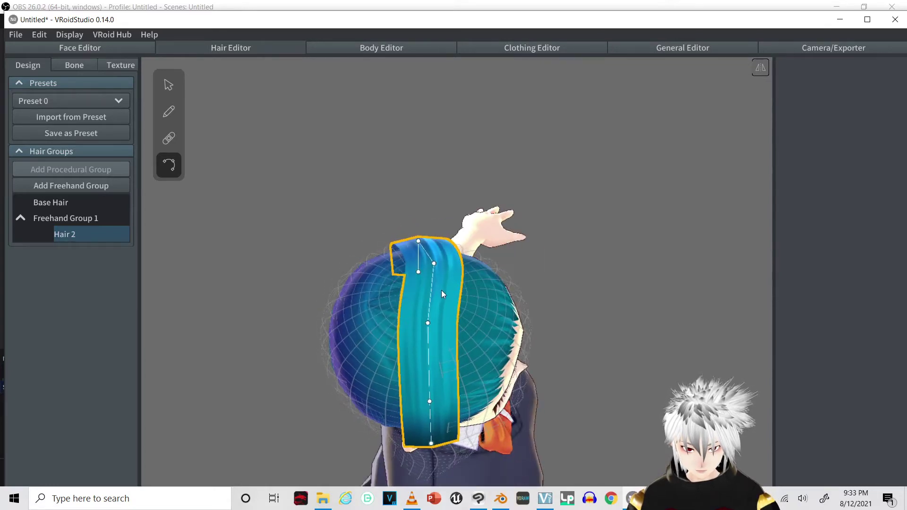
pyautogui.moveTo(434, 264); pyautogui.dragTo(424, 264)
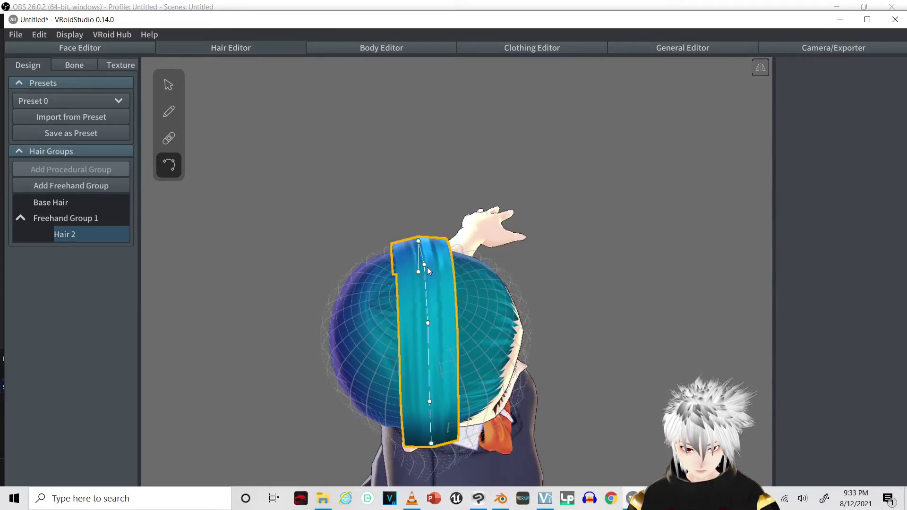
pyautogui.moveTo(442, 285); pyautogui.dragTo(454, 298, button='right')
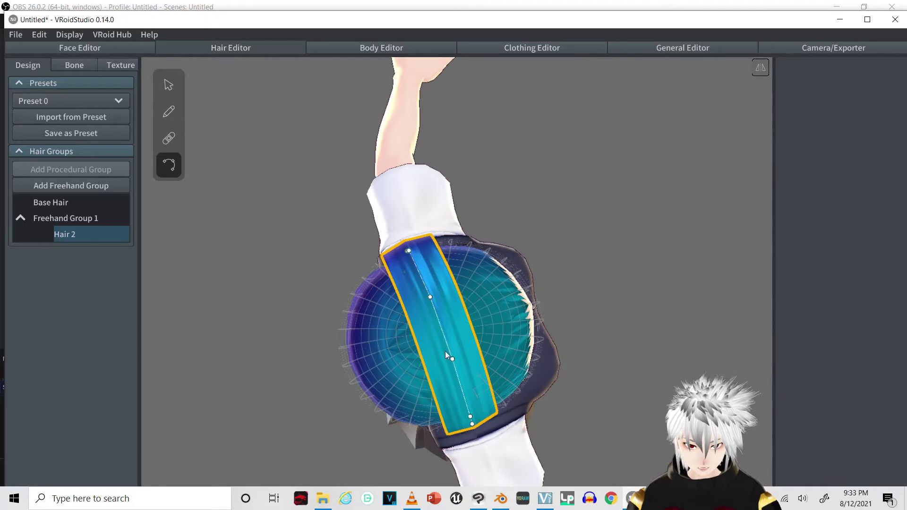
pyautogui.moveTo(429, 319); pyautogui.dragTo(472, 290, button='right')
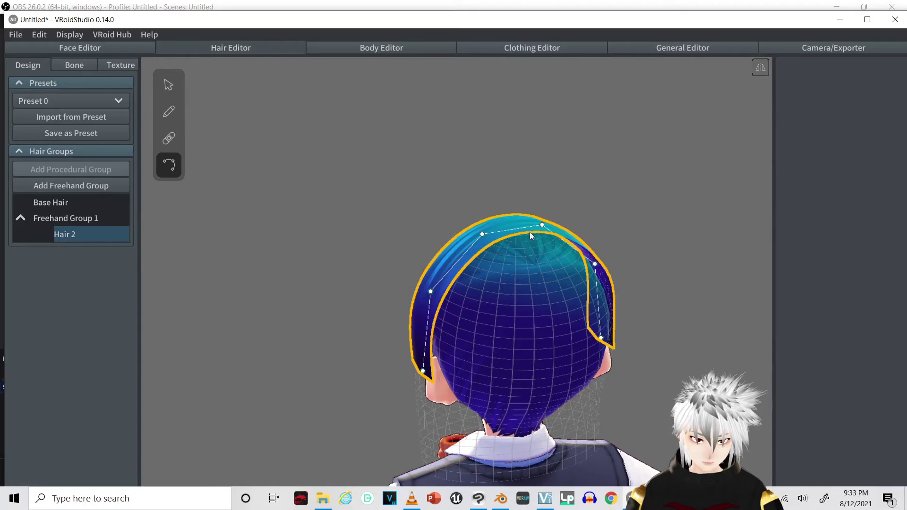
pyautogui.moveTo(486, 263); pyautogui.dragTo(513, 291, button='right')
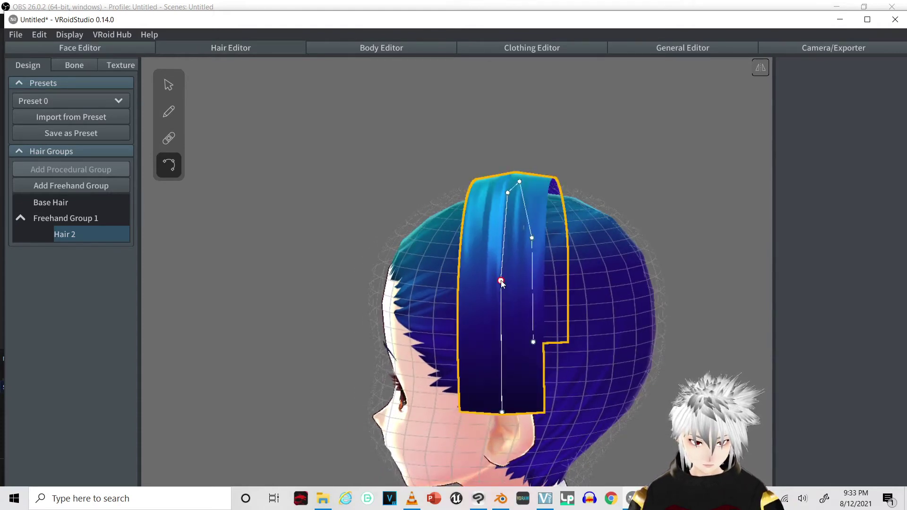
pyautogui.moveTo(502, 282); pyautogui.dragTo(515, 310, button='right')
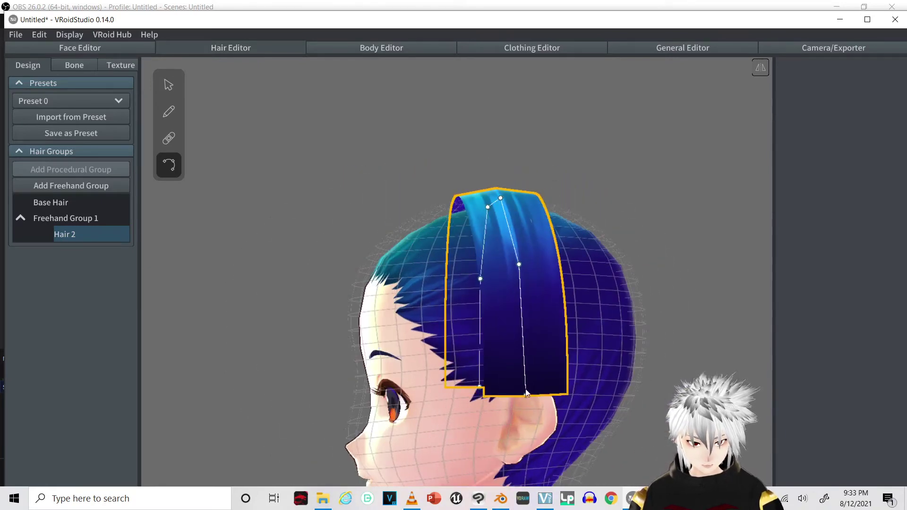
pyautogui.moveTo(527, 393); pyautogui.dragTo(519, 395)
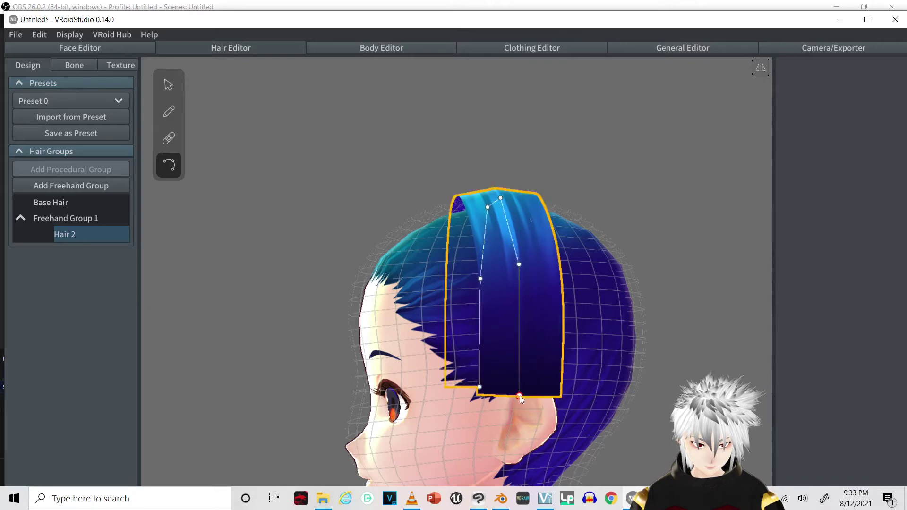
pyautogui.moveTo(531, 341); pyautogui.dragTo(522, 338, button='right')
pyautogui.moveTo(507, 292); pyautogui.dragTo(514, 220, button='right')
pyautogui.moveTo(509, 203); pyautogui.dragTo(514, 201)
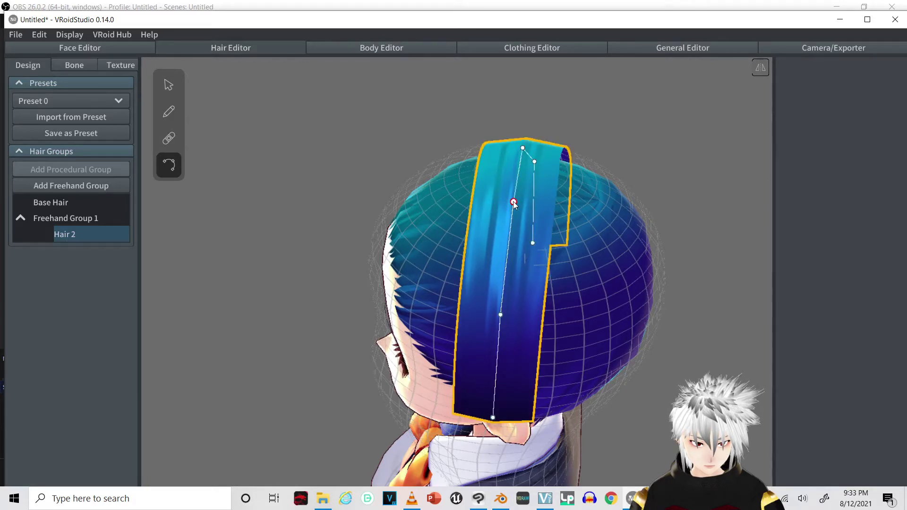
pyautogui.moveTo(533, 251); pyautogui.dragTo(510, 233, button='right')
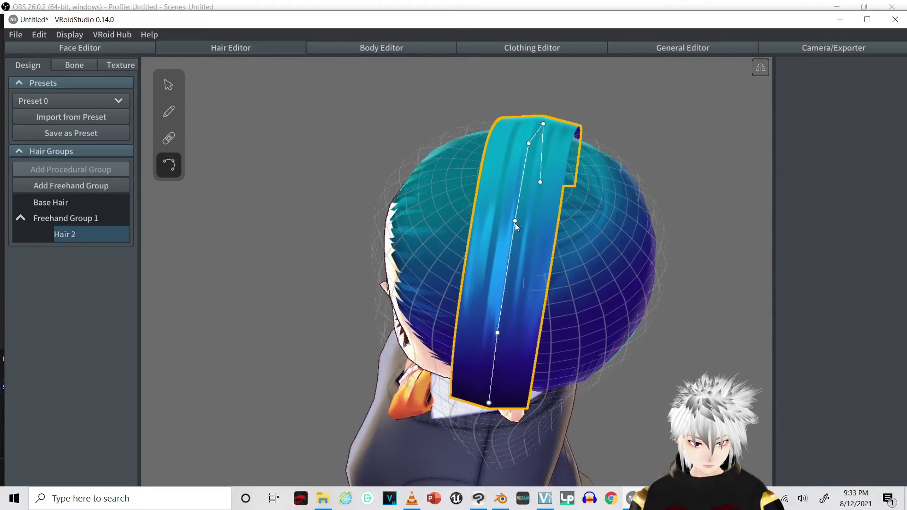
pyautogui.moveTo(513, 221); pyautogui.dragTo(512, 220)
pyautogui.moveTo(520, 219); pyautogui.dragTo(524, 226, button='right')
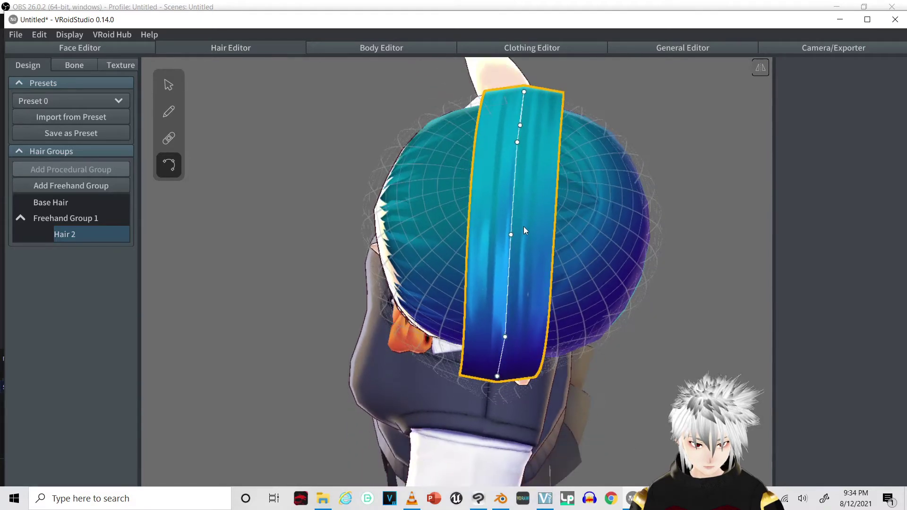
pyautogui.moveTo(509, 234); pyautogui.dragTo(512, 234)
# Step: Refine Hair 2's middle and top control points so the band arches evenly ear to ear
pyautogui.click(512, 234)
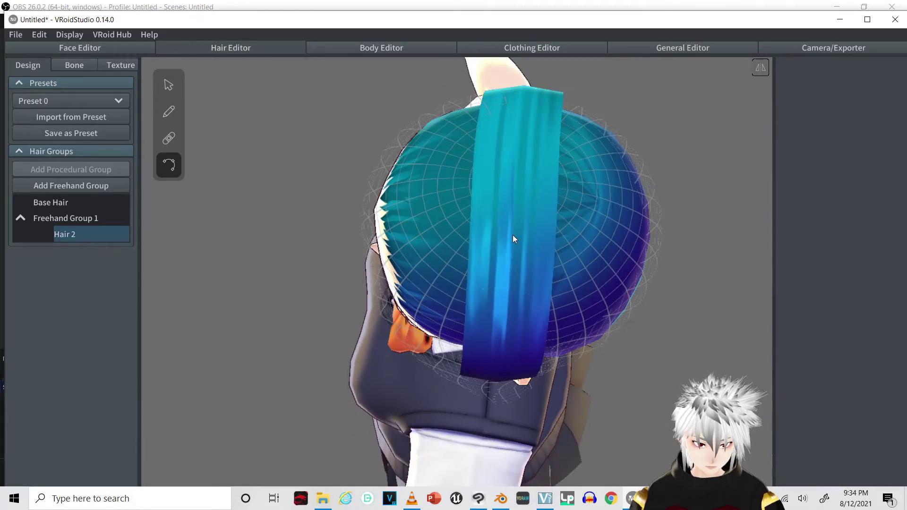
pyautogui.click(512, 234)
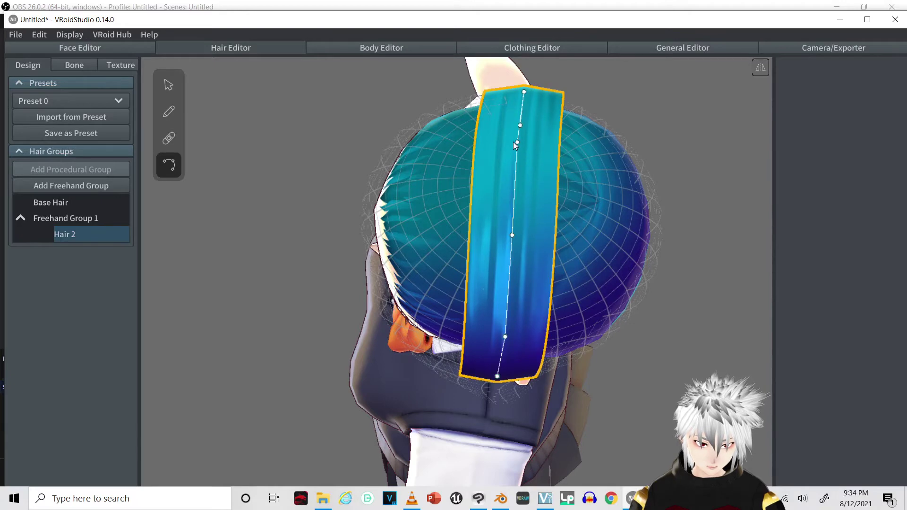
pyautogui.moveTo(517, 143); pyautogui.dragTo(517, 172)
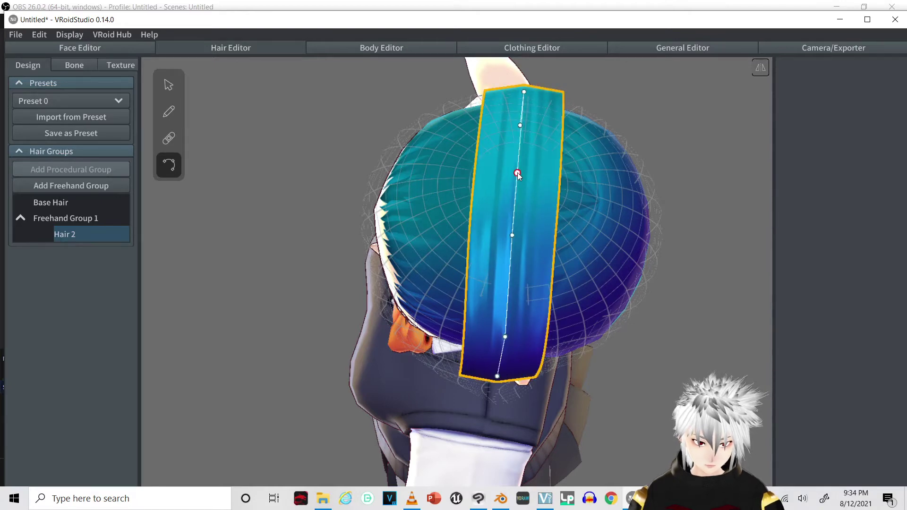
pyautogui.moveTo(517, 171); pyautogui.dragTo(397, 194, button='right')
pyautogui.moveTo(372, 179); pyautogui.dragTo(310, 194)
pyautogui.moveTo(397, 194); pyautogui.dragTo(426, 178, button='right')
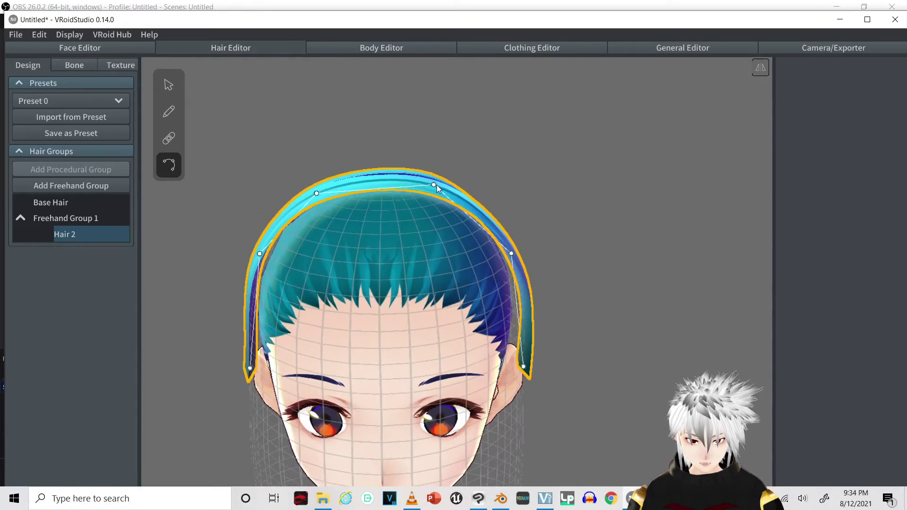
pyautogui.moveTo(436, 185); pyautogui.dragTo(448, 190)
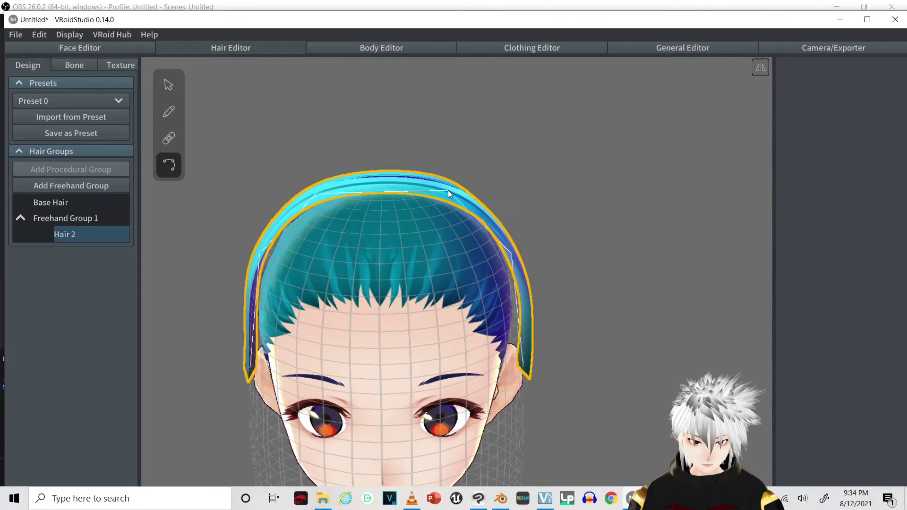
pyautogui.moveTo(447, 189); pyautogui.dragTo(622, 149, button='right')
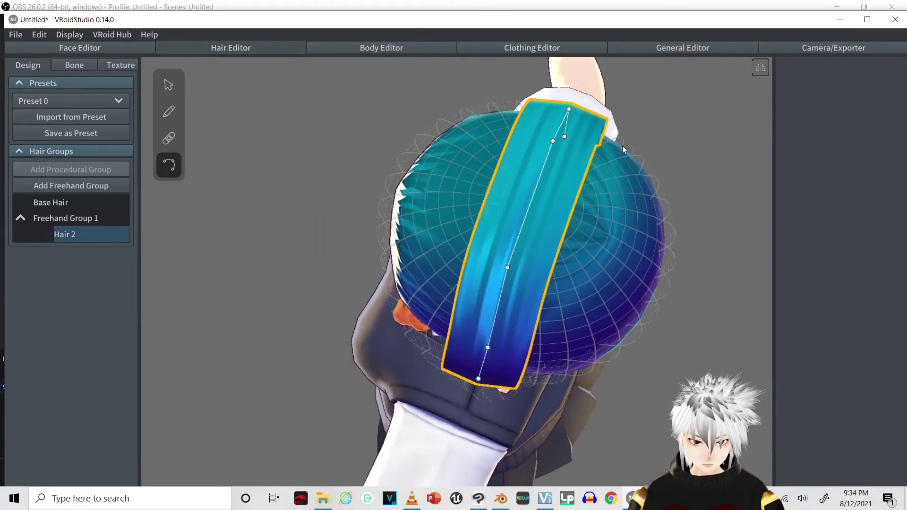
pyautogui.moveTo(553, 141); pyautogui.dragTo(555, 141)
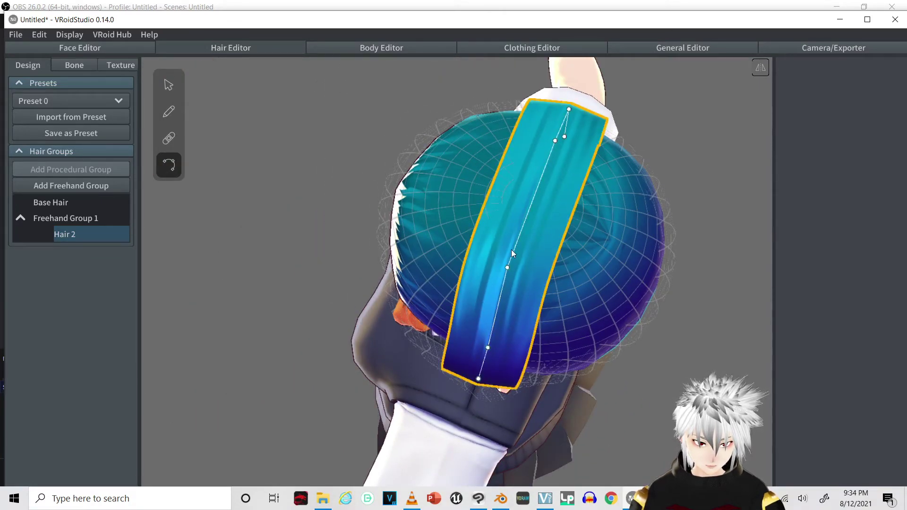
pyautogui.moveTo(506, 267); pyautogui.dragTo(512, 269)
pyautogui.moveTo(512, 268); pyautogui.dragTo(562, 236, button='right')
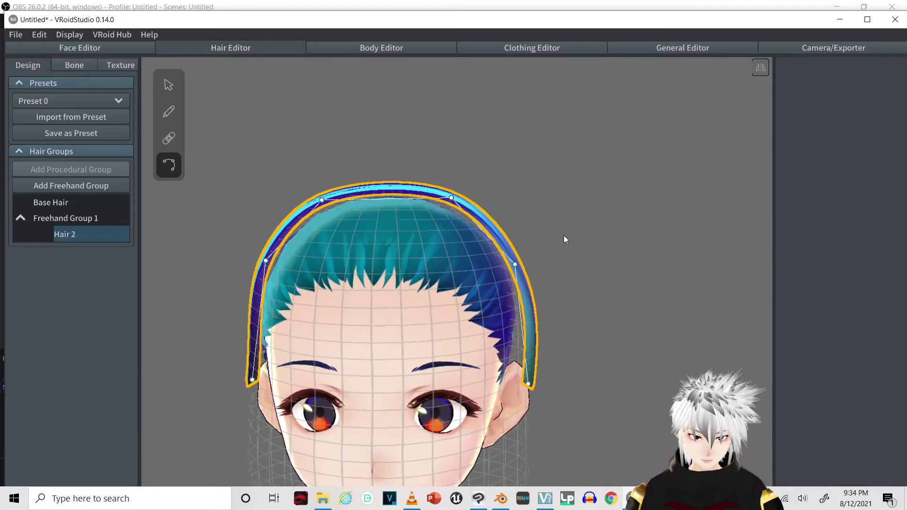
# Step: Add a new freehand hair group, Freehand Group 2
pyautogui.scroll(-2, 533, 270)
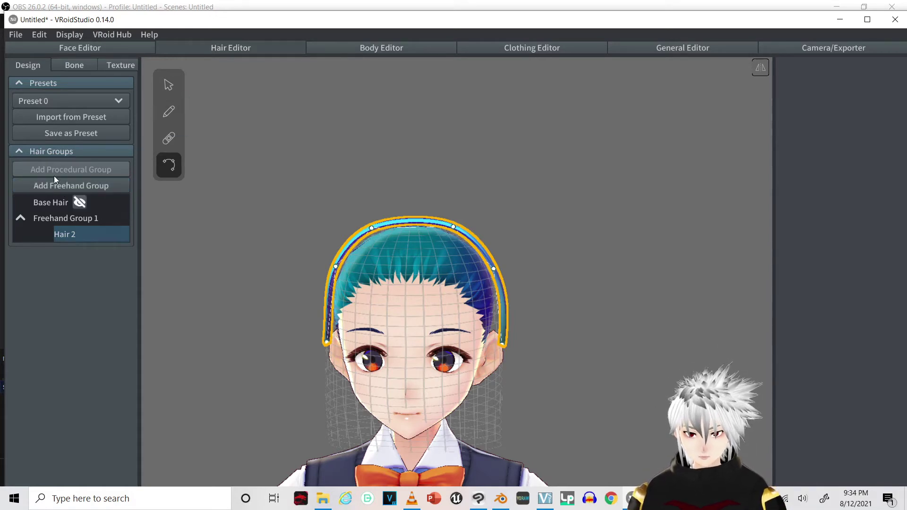
pyautogui.click(91, 184)
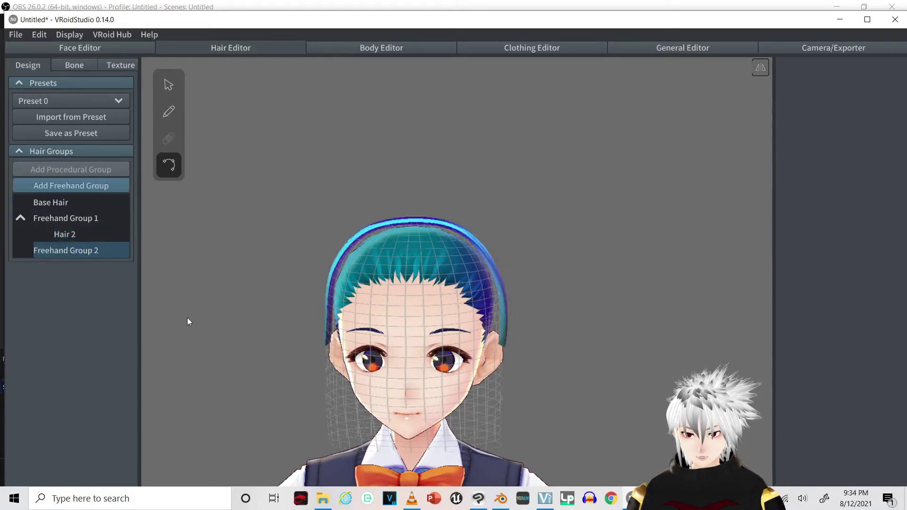
# Step: Bend Freehand Group 2's Curve graph right end down into a rounded shoulder
pyautogui.click(168, 112)
pyautogui.click(169, 85)
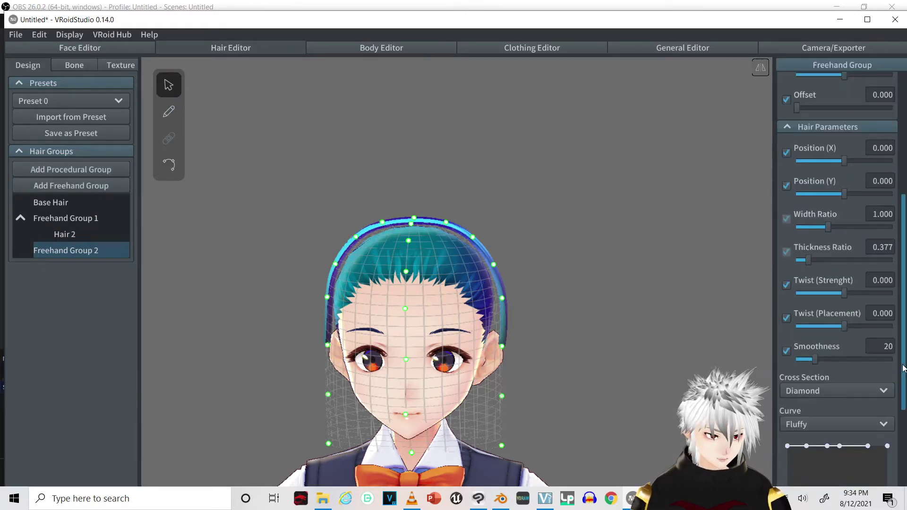
pyautogui.scroll(-3, 903, 369)
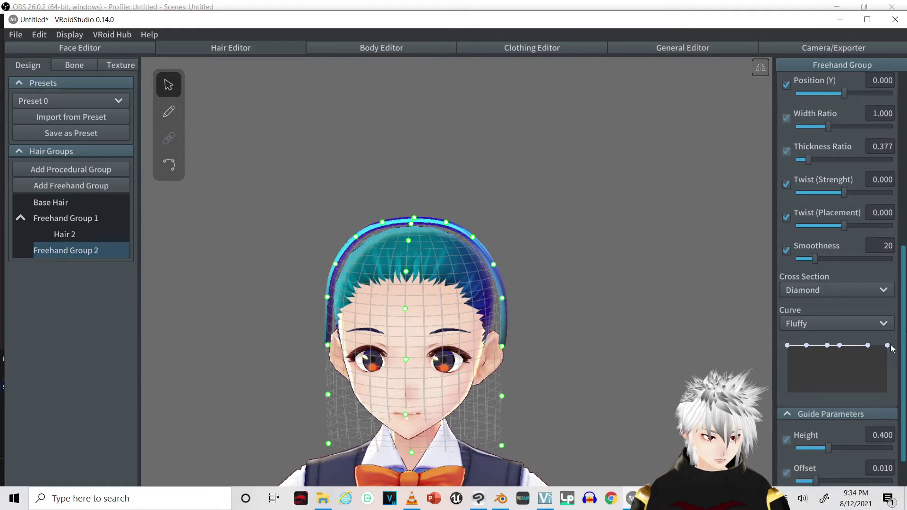
pyautogui.moveTo(887, 345); pyautogui.dragTo(887, 379)
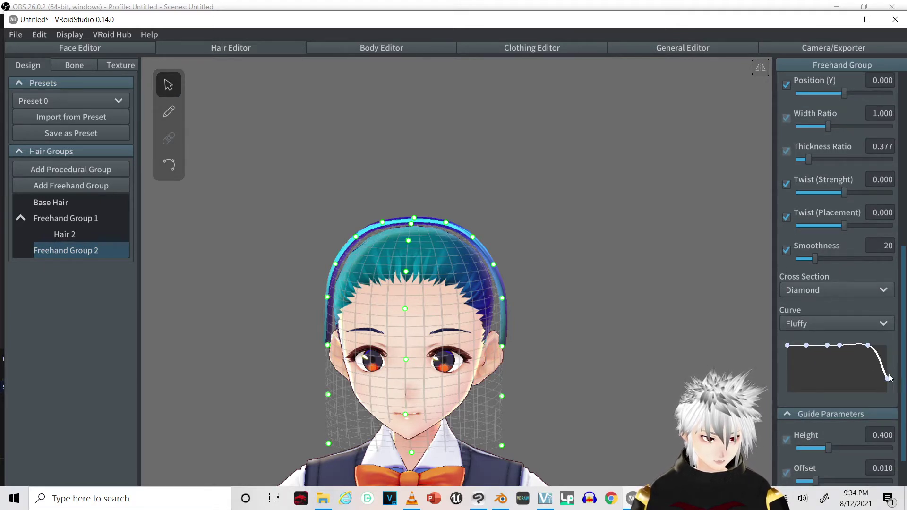
pyautogui.moveTo(869, 346); pyautogui.dragTo(883, 369)
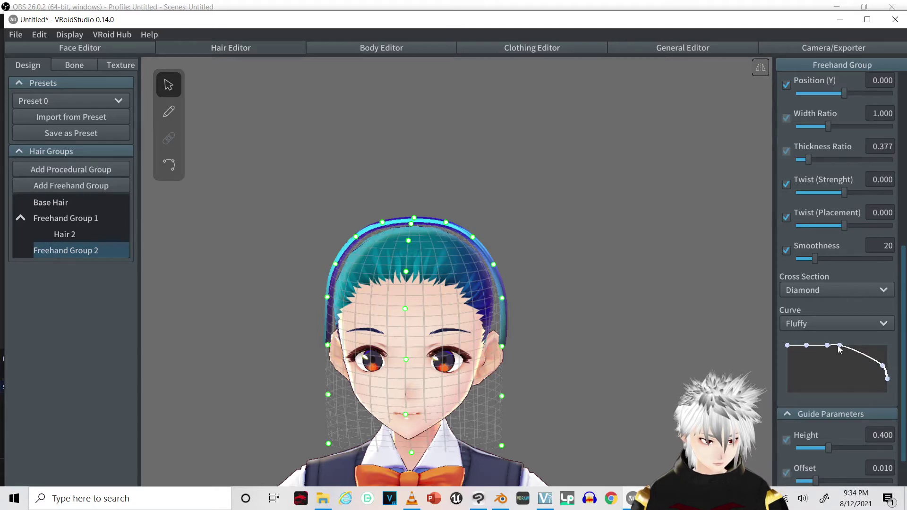
pyautogui.moveTo(839, 348); pyautogui.dragTo(866, 354)
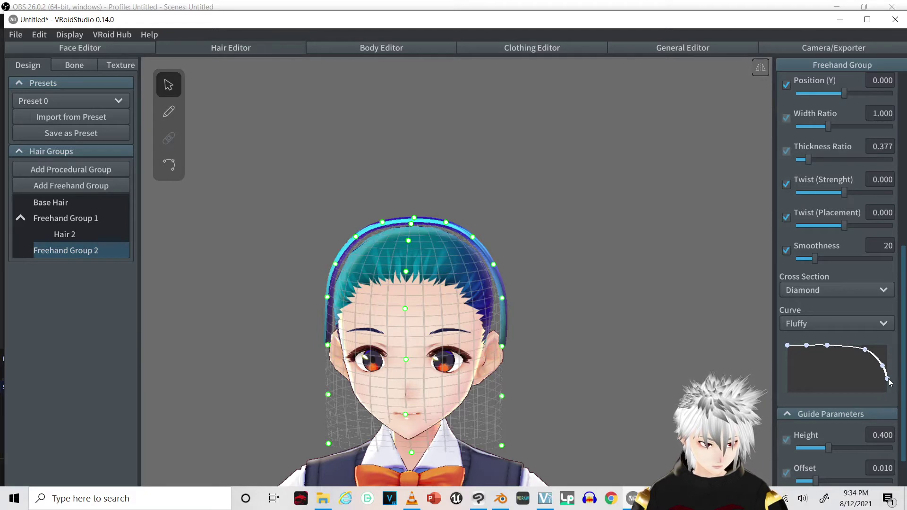
pyautogui.moveTo(889, 381); pyautogui.dragTo(889, 385)
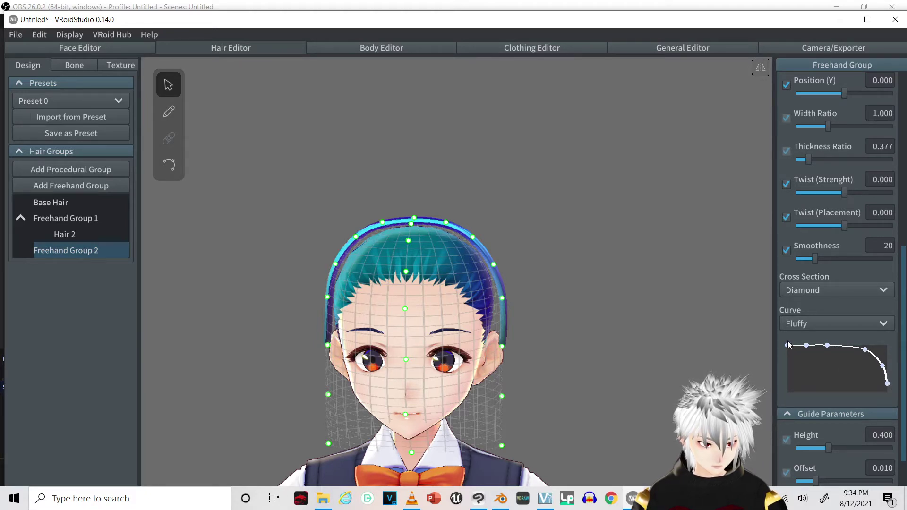
# Step: Round the curve's left side and top into a smooth arch and set Smoothness to 100
pyautogui.moveTo(787, 342); pyautogui.dragTo(779, 381)
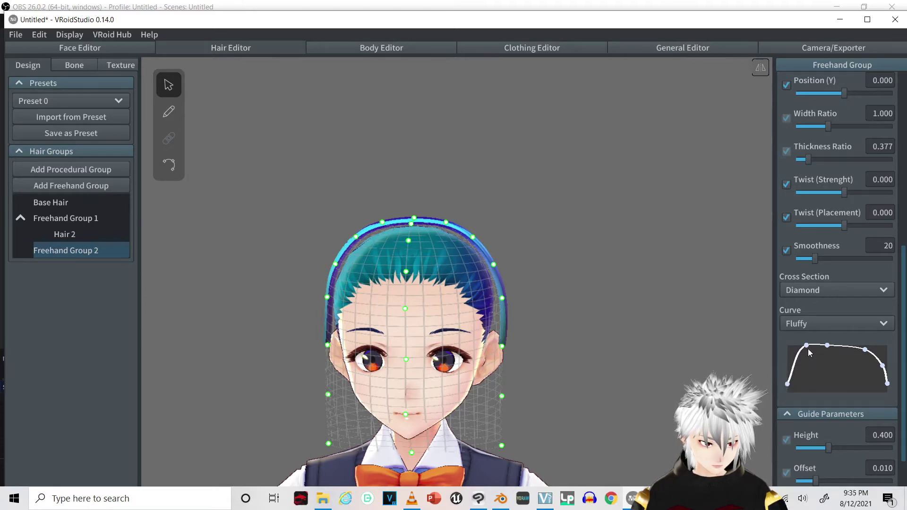
pyautogui.moveTo(805, 347); pyautogui.dragTo(792, 369)
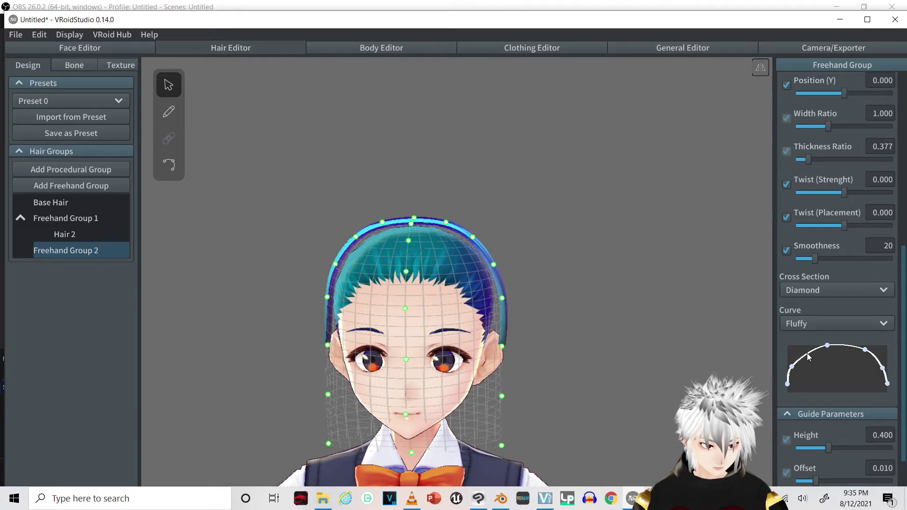
pyautogui.moveTo(806, 355); pyautogui.dragTo(805, 355)
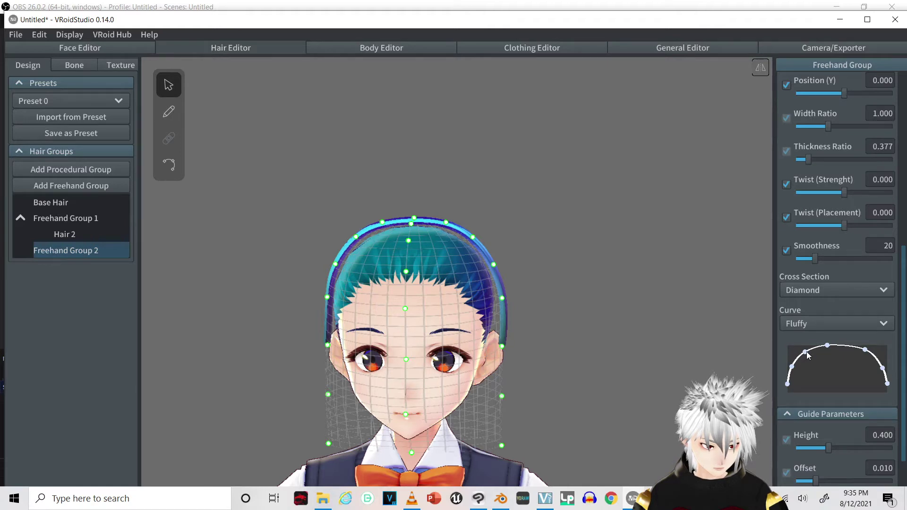
pyautogui.moveTo(826, 345); pyautogui.dragTo(837, 337)
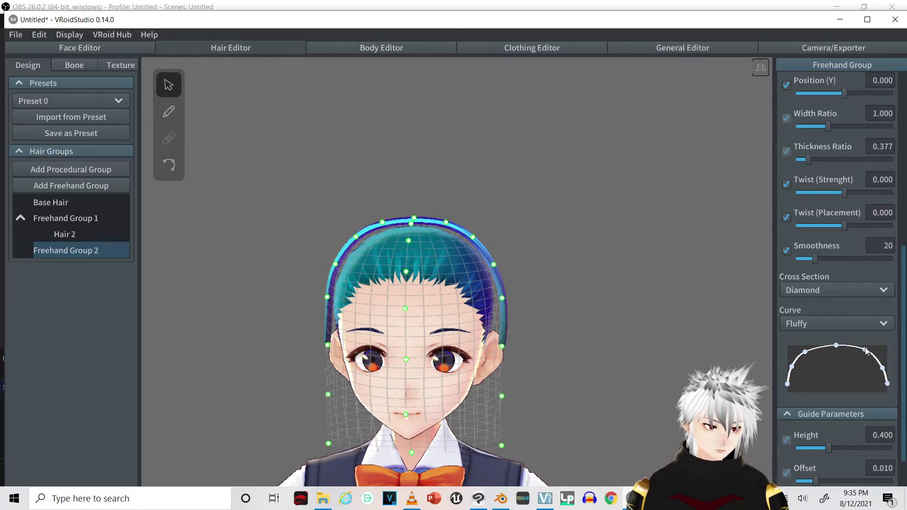
pyautogui.moveTo(865, 350); pyautogui.dragTo(868, 351)
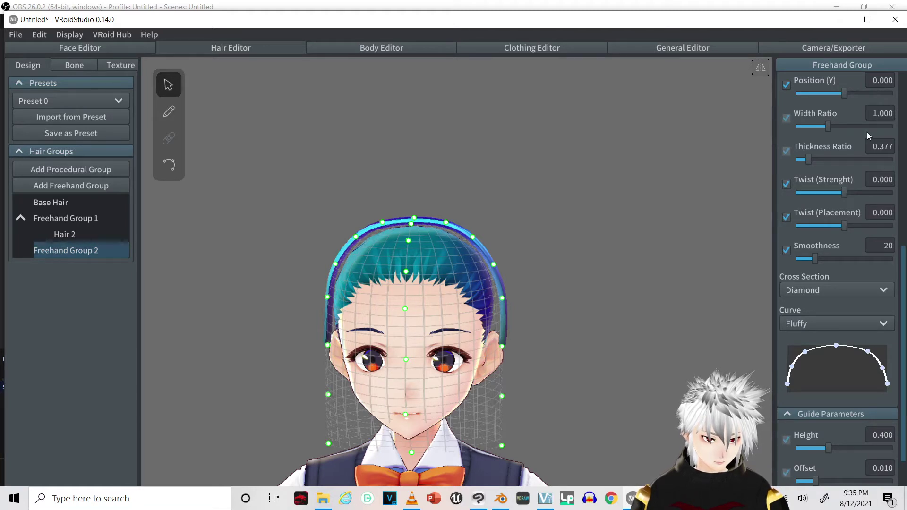
pyautogui.moveTo(825, 260); pyautogui.dragTo(894, 258)
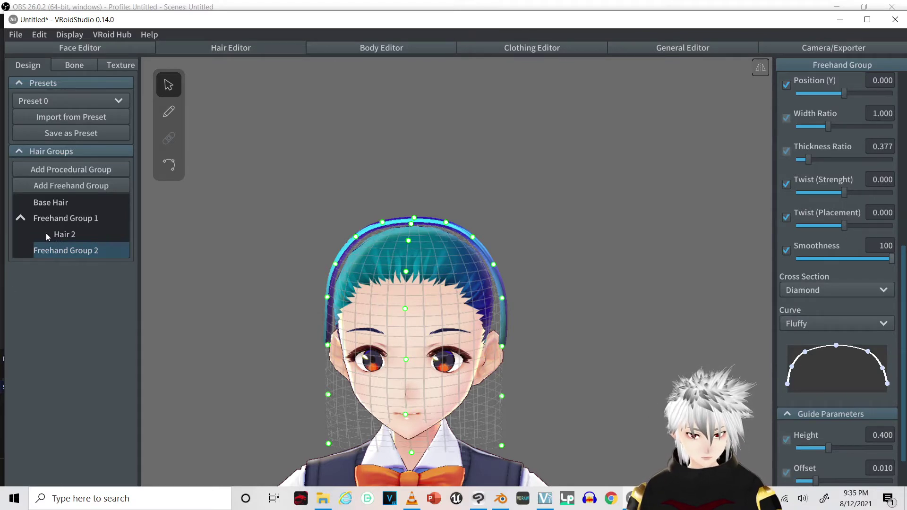
# Step: Select Freehand Group 1 and tuck the headband strand's ends inward by the ears
pyautogui.click(78, 217)
pyautogui.scroll(2, 519, 351)
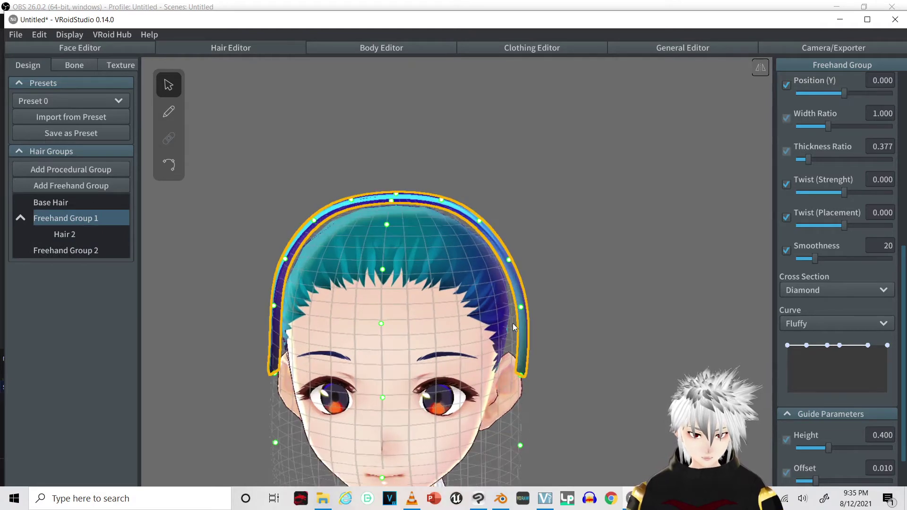
pyautogui.scroll(1, 499, 401)
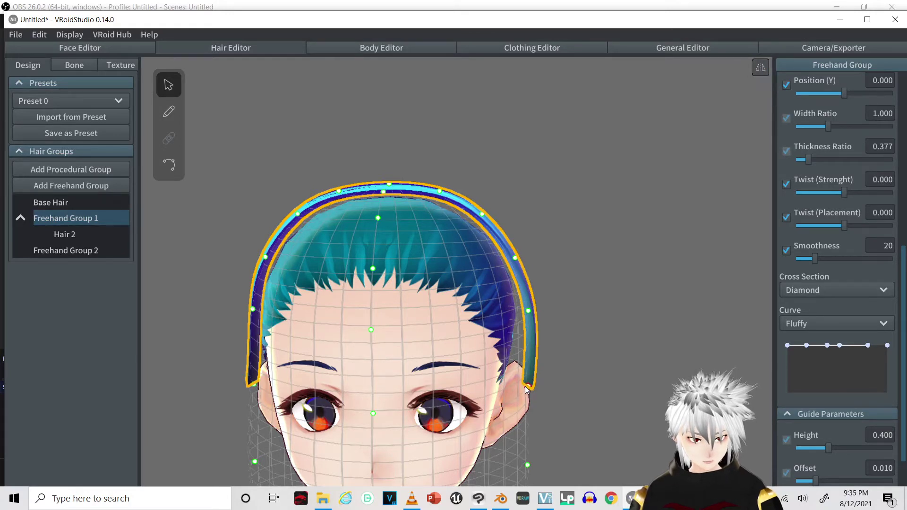
pyautogui.moveTo(529, 388); pyautogui.dragTo(513, 384)
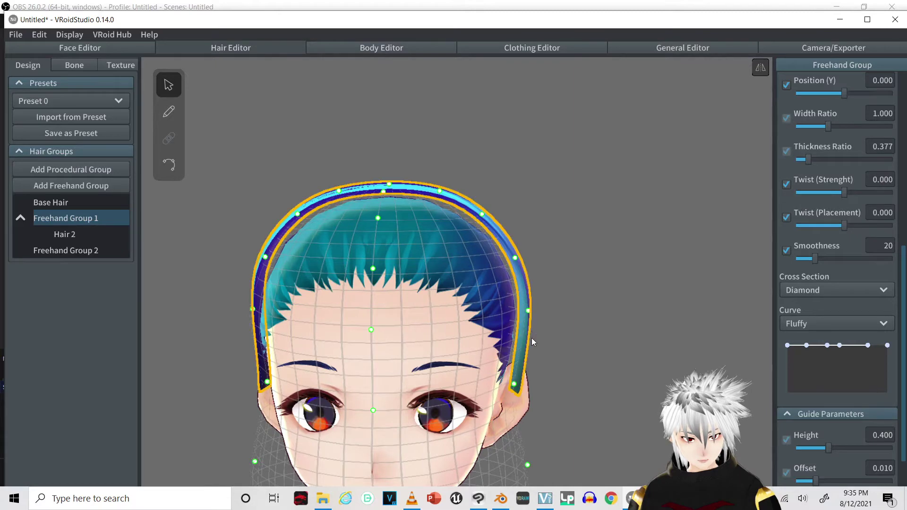
pyautogui.moveTo(528, 313); pyautogui.dragTo(526, 310)
pyautogui.moveTo(526, 311); pyautogui.dragTo(533, 390, button='right')
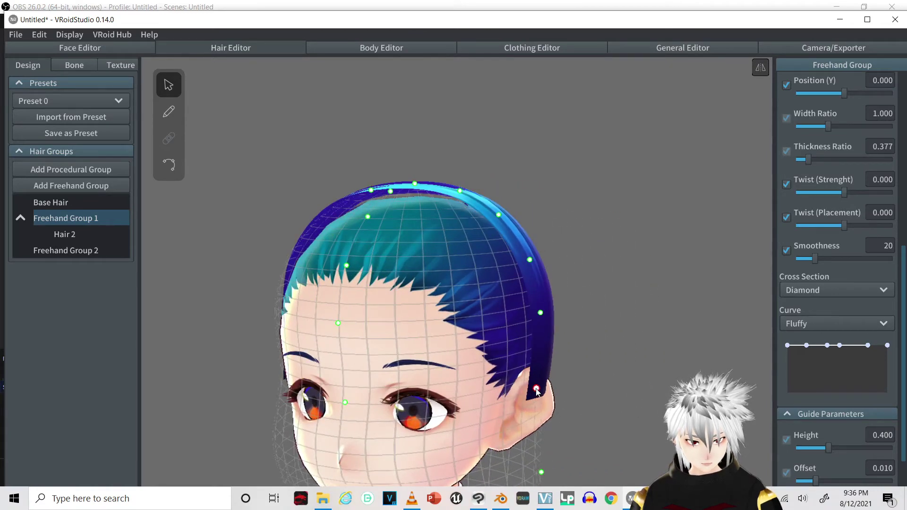
pyautogui.moveTo(530, 391); pyautogui.dragTo(584, 418, button='right')
# Step: Move the group's guide points inward symmetrically on both sides, then select Freehand Group 2
pyautogui.scroll(-3, 583, 418)
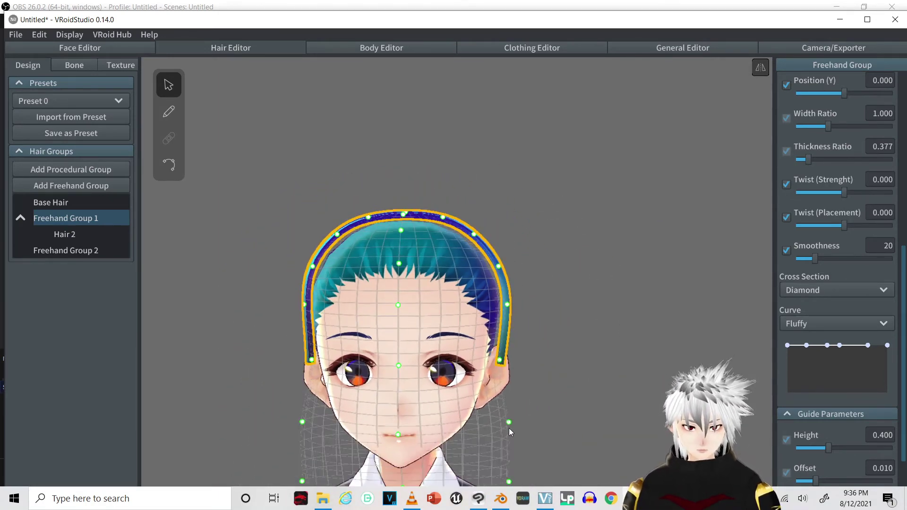
pyautogui.moveTo(500, 424); pyautogui.dragTo(494, 423)
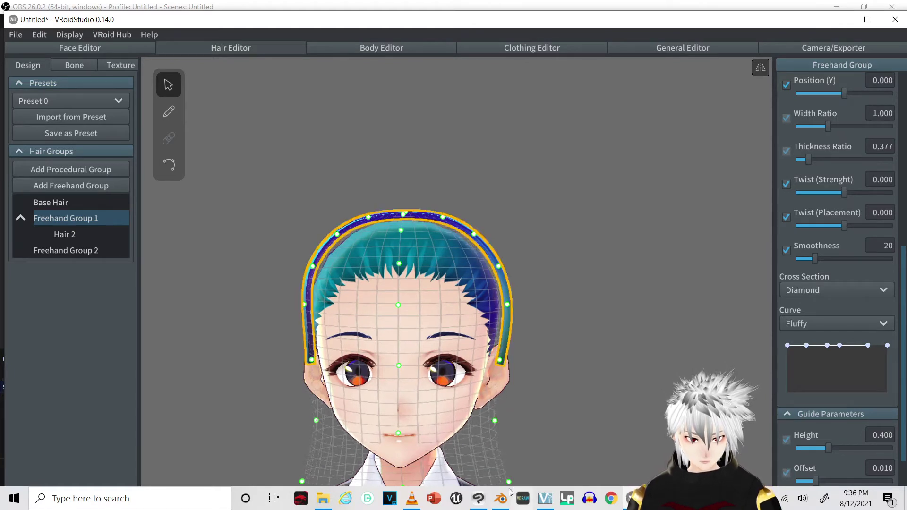
pyautogui.moveTo(502, 485); pyautogui.dragTo(482, 480)
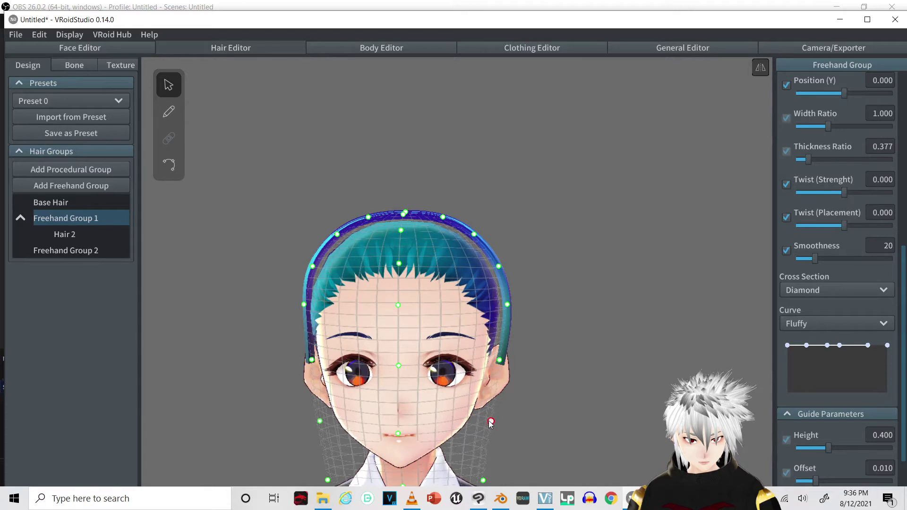
pyautogui.click(52, 250)
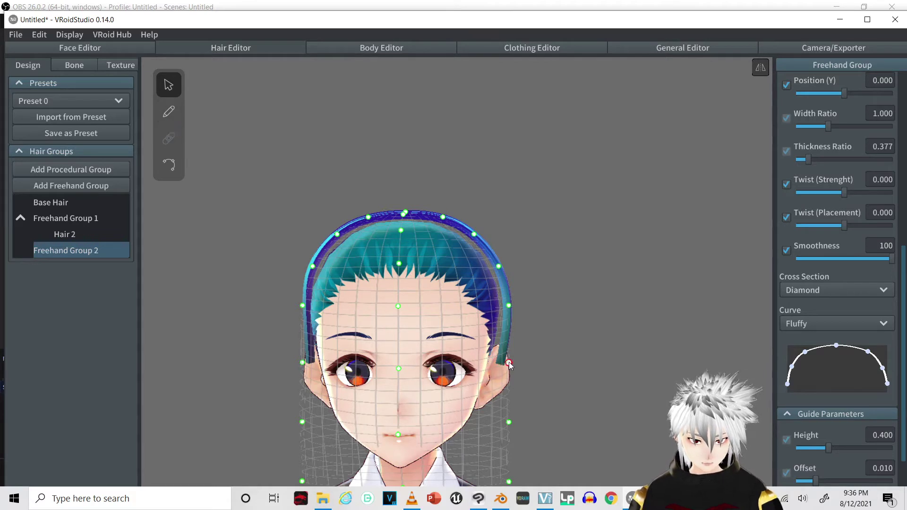
# Step: Widen Group 2's guide slightly and set Thickness Ratio 0.941 and Width Ratio 1.030
pyautogui.moveTo(508, 363); pyautogui.dragTo(510, 364)
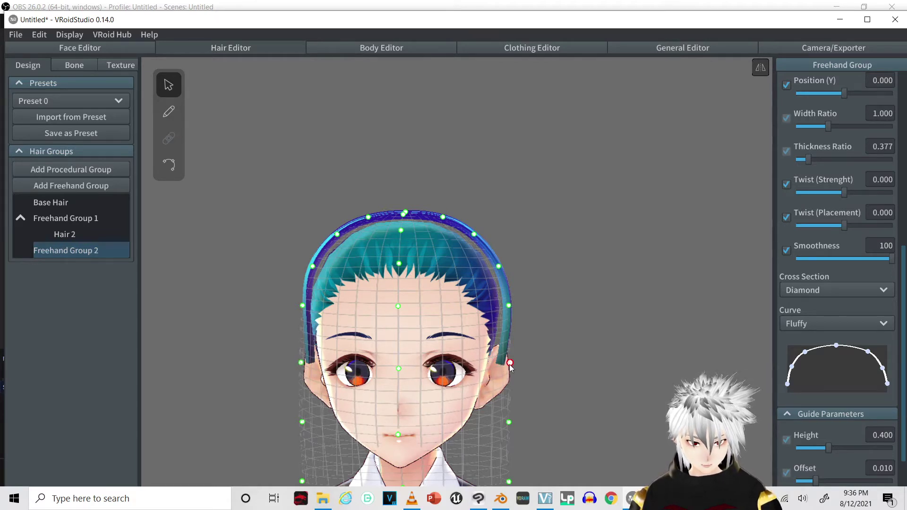
pyautogui.click(168, 117)
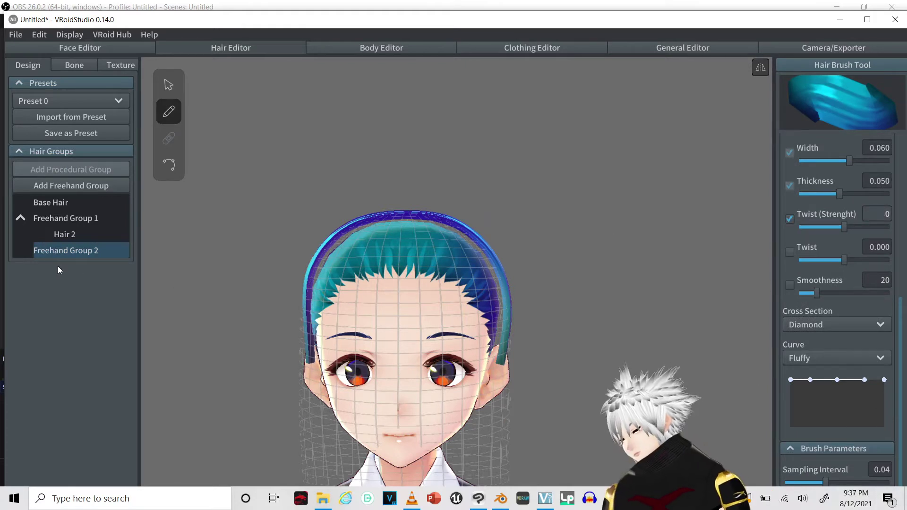
pyautogui.click(169, 85)
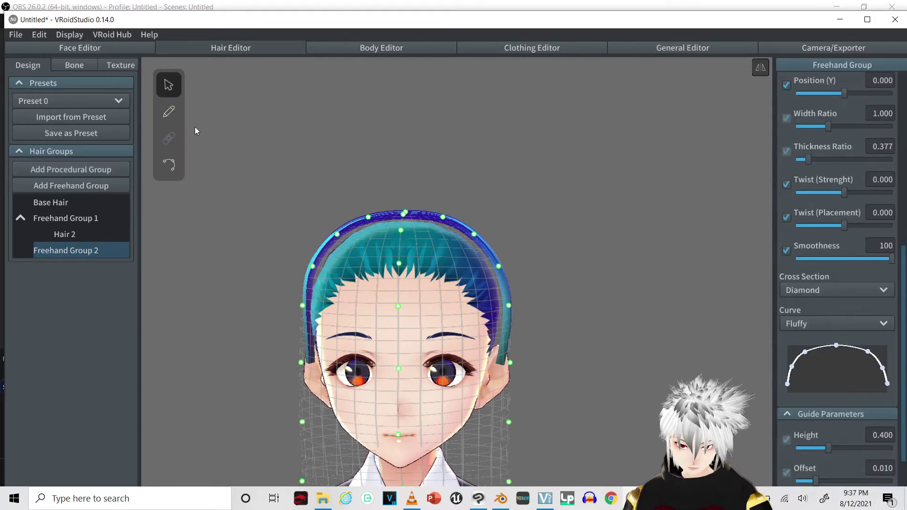
pyautogui.click(881, 146)
pyautogui.press('BackSpace')
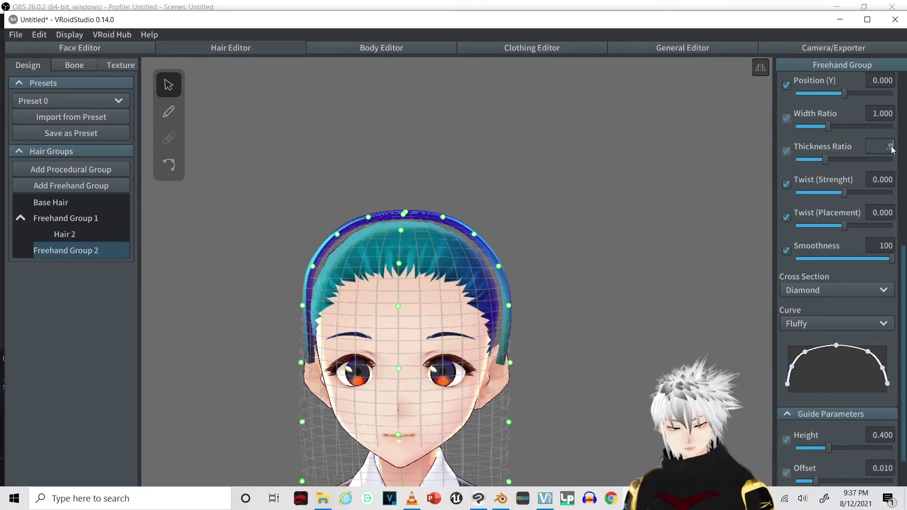
pyautogui.click(891, 115)
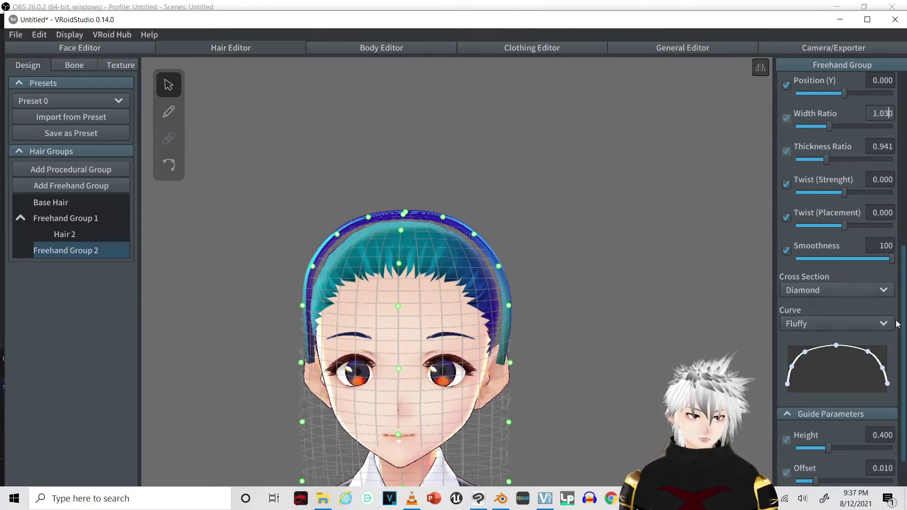
pyautogui.click(175, 114)
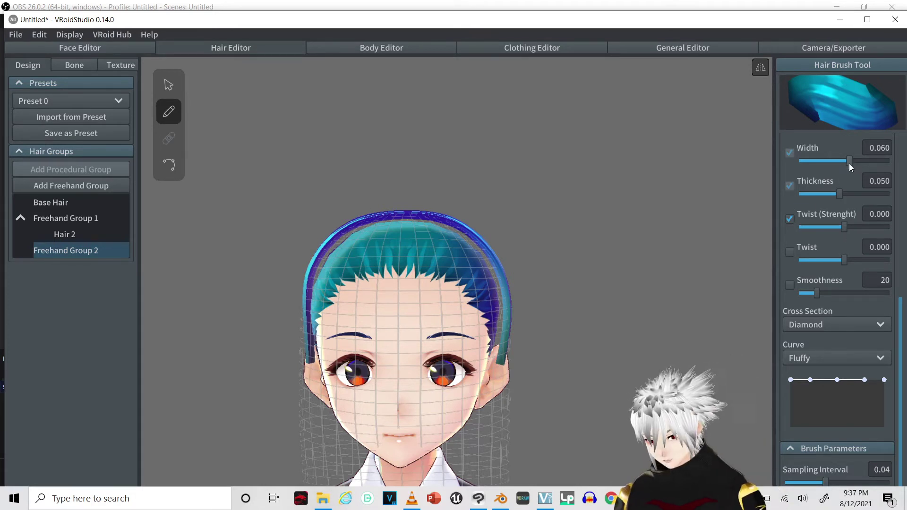
# Step: Set the hair brush to Width 0.051 and Thickness 0.039, and draw a test strand across the forehead
pyautogui.moveTo(848, 158); pyautogui.dragTo(869, 152)
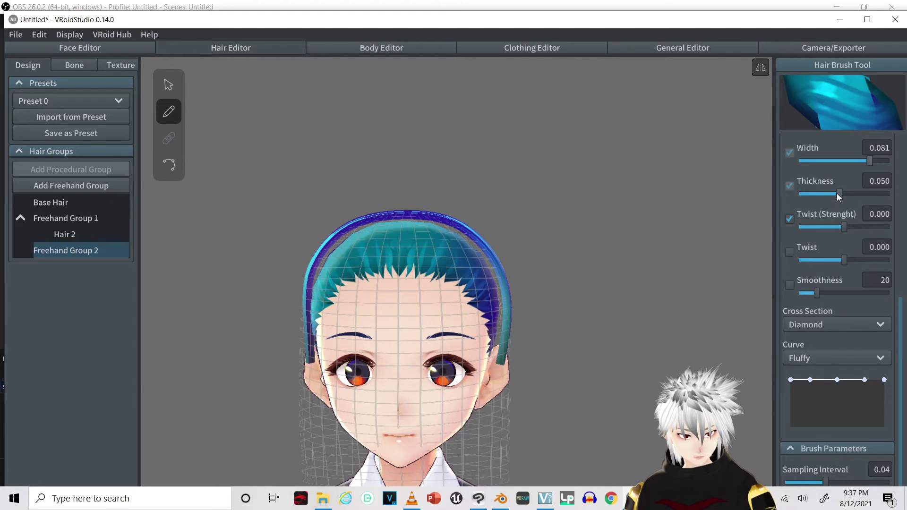
pyautogui.moveTo(839, 192); pyautogui.dragTo(827, 194)
pyautogui.moveTo(873, 165); pyautogui.dragTo(841, 160)
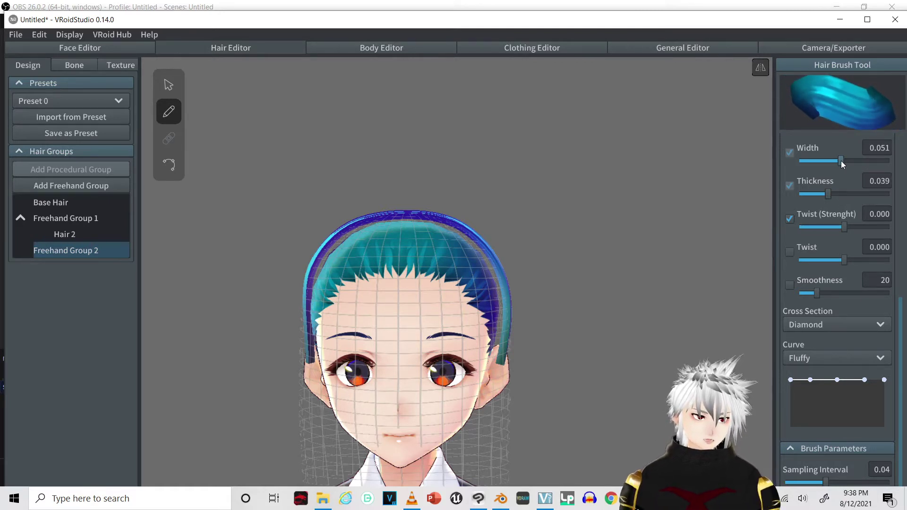
pyautogui.moveTo(392, 262); pyautogui.dragTo(388, 305)
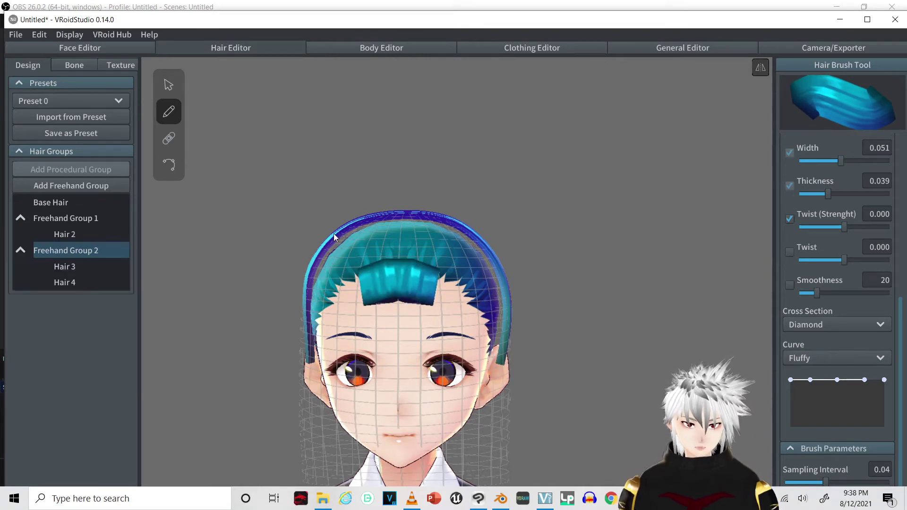
pyautogui.click(31, 32)
# Step: Undo the test strands and set the brush to Width 0.074 and Thickness 0.050
pyautogui.click(41, 46)
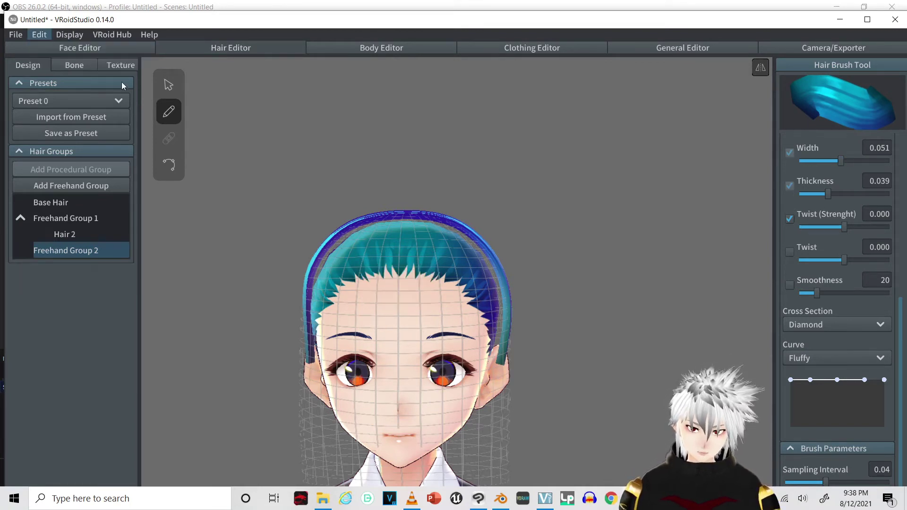
pyautogui.moveTo(840, 162); pyautogui.dragTo(862, 163)
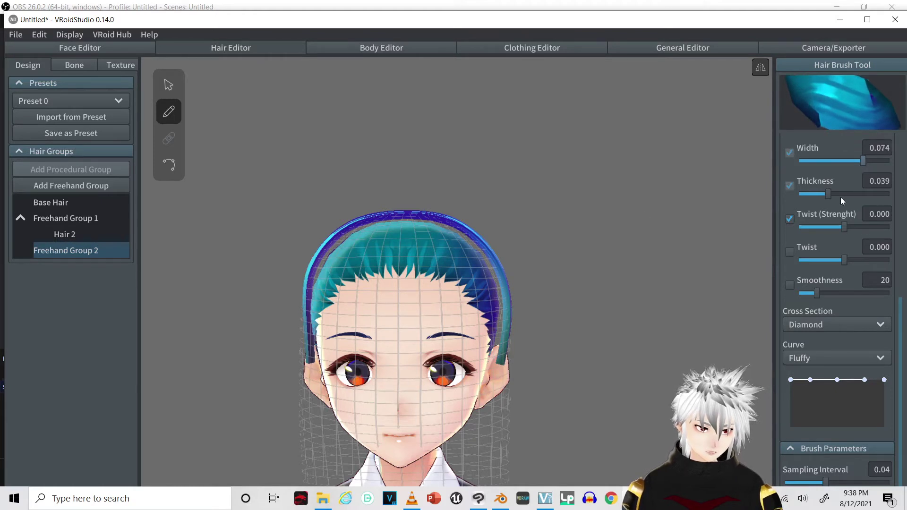
pyautogui.moveTo(826, 197); pyautogui.dragTo(840, 193)
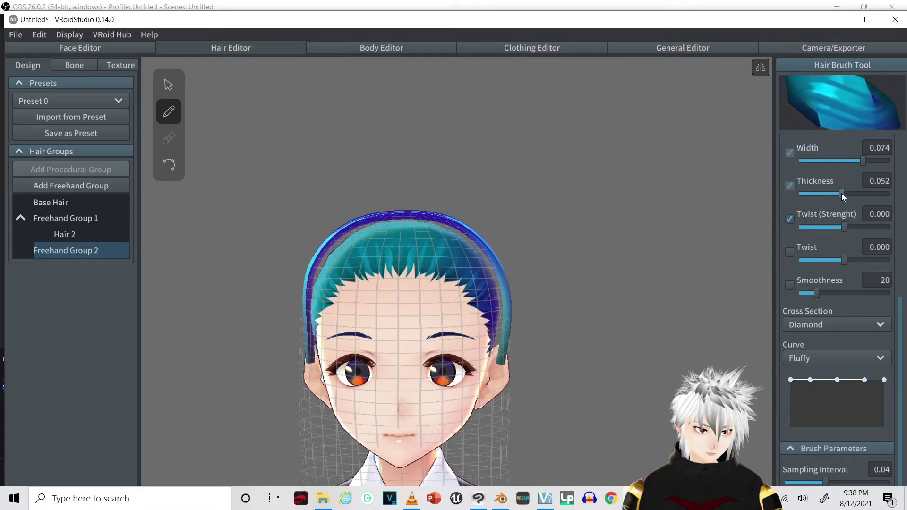
pyautogui.moveTo(515, 305)
pyautogui.mouseDown(button='right')
pyautogui.moveTo(484, 305)
pyautogui.moveTo(421, 262)
pyautogui.moveTo(431, 334)
pyautogui.mouseUp(button='right')
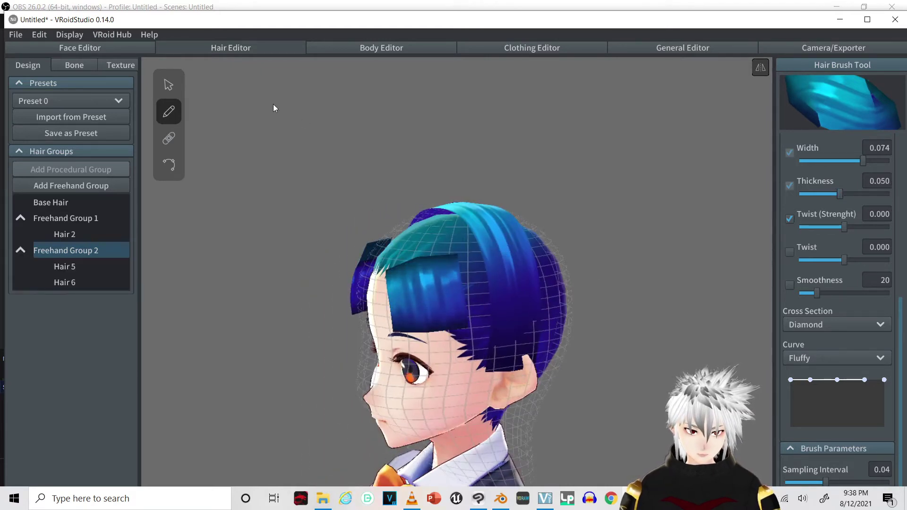
pyautogui.click(39, 34)
pyautogui.click(38, 45)
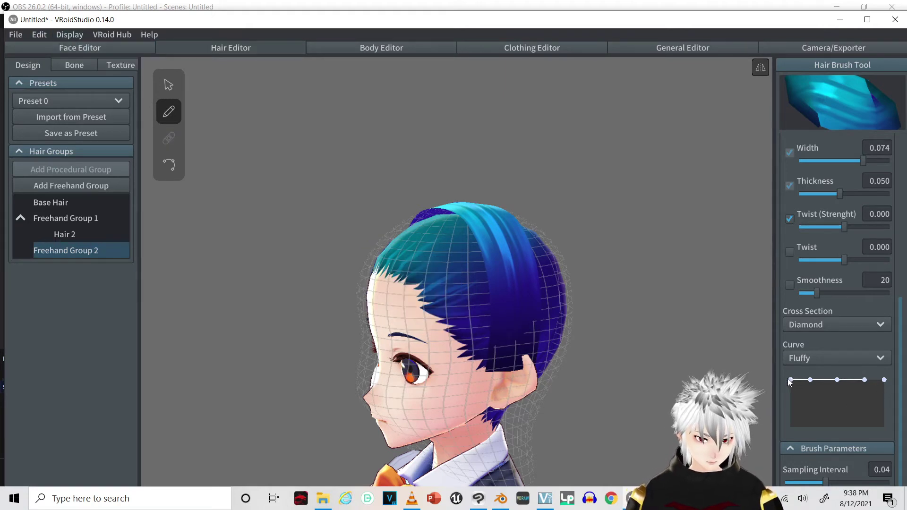
# Step: Reshape the Fluffy cross-section curve into a rounded arch and add an extra bend point to it
pyautogui.moveTo(790, 380); pyautogui.dragTo(768, 412)
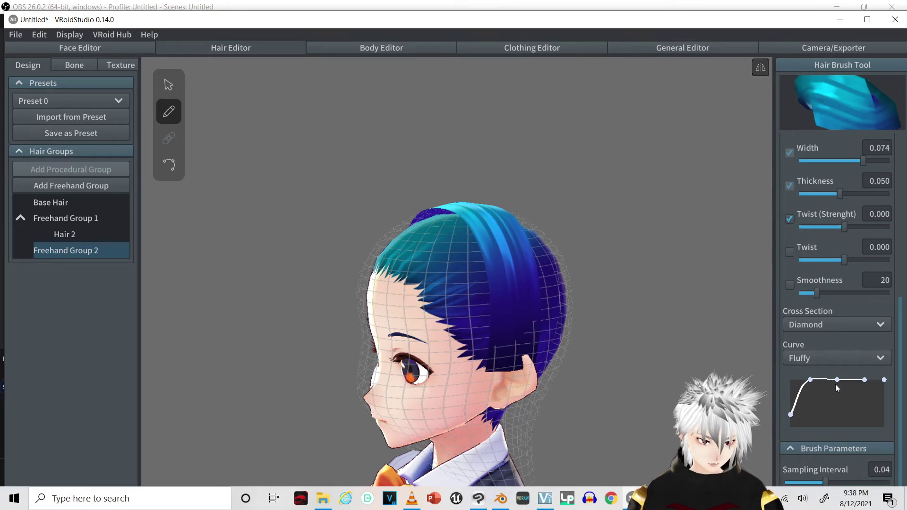
pyautogui.moveTo(814, 381); pyautogui.dragTo(797, 399)
pyautogui.moveTo(883, 380); pyautogui.dragTo(895, 418)
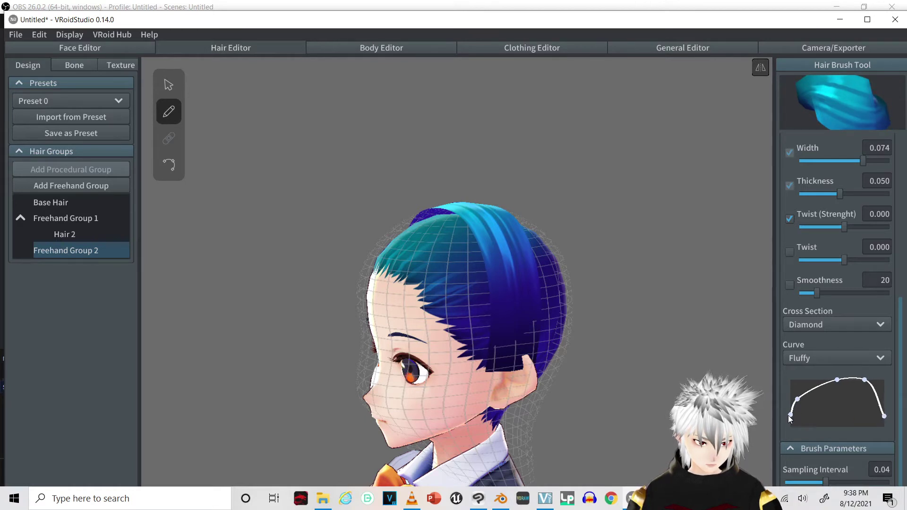
pyautogui.moveTo(790, 415); pyautogui.dragTo(787, 418)
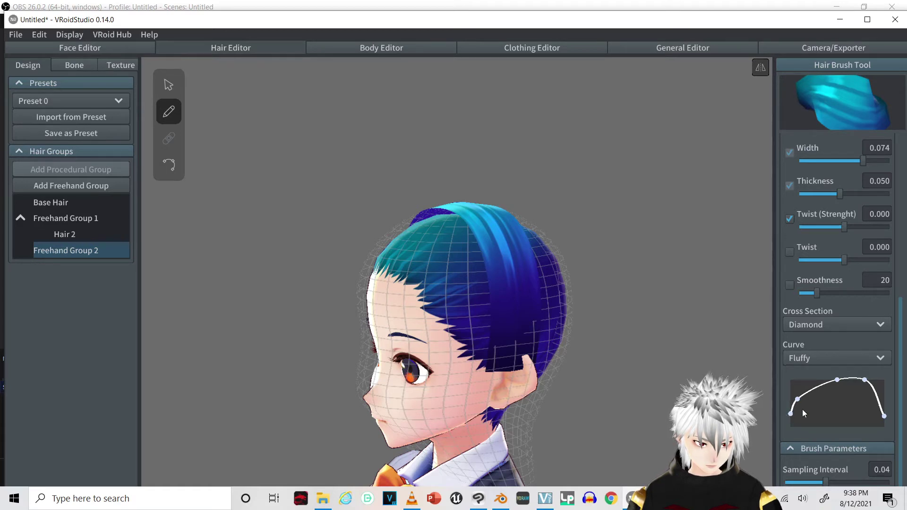
pyautogui.moveTo(866, 383); pyautogui.dragTo(878, 404)
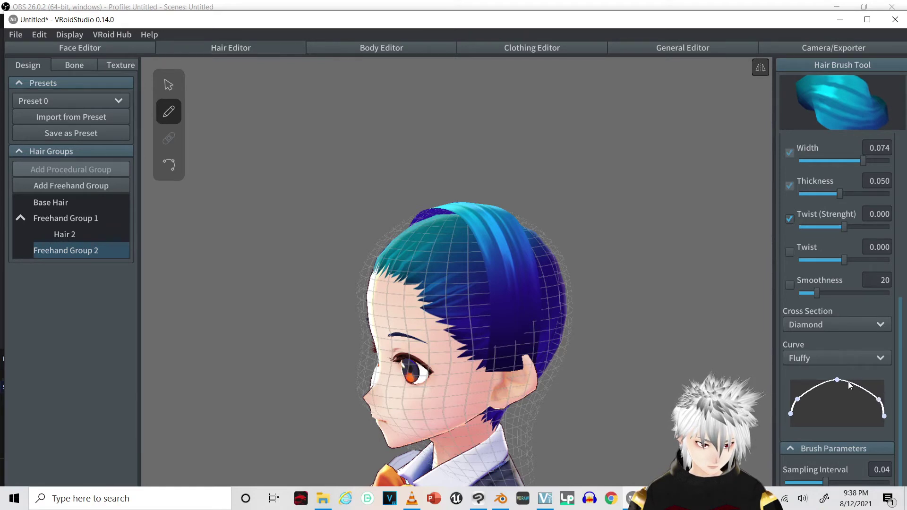
pyautogui.click(859, 385)
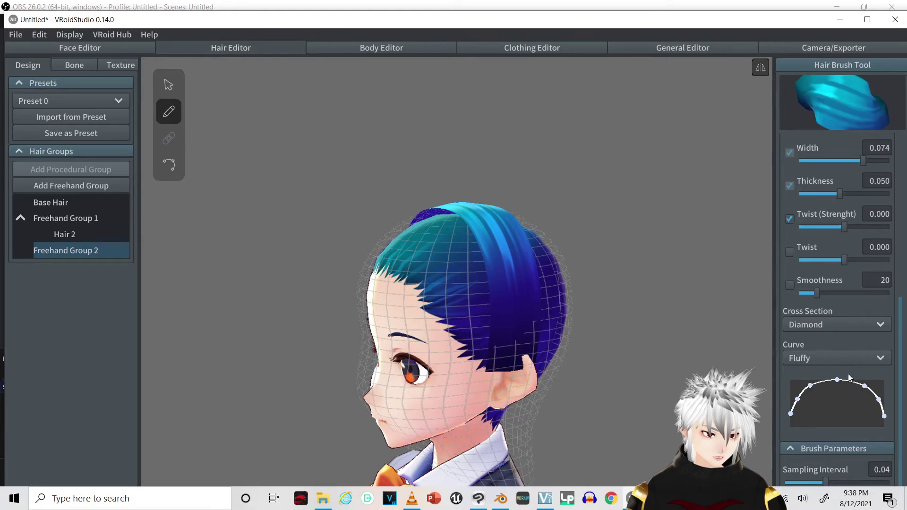
pyautogui.moveTo(503, 332); pyautogui.dragTo(511, 338, button='right')
pyautogui.scroll(2, 556, 383)
pyautogui.scroll(-3, 541, 360)
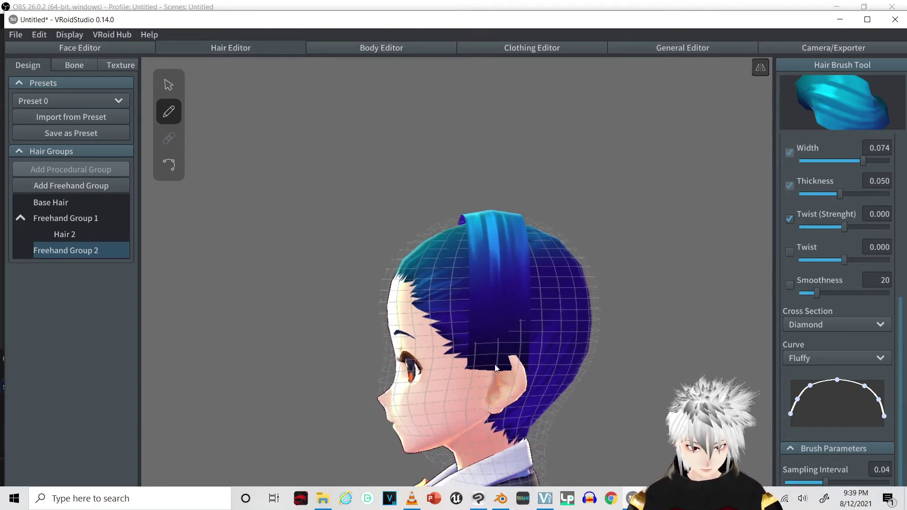
# Step: Paint mirrored strands Hair 7 and Hair 8 over the ears and drag their points into round cups
pyautogui.moveTo(496, 361); pyautogui.dragTo(493, 390)
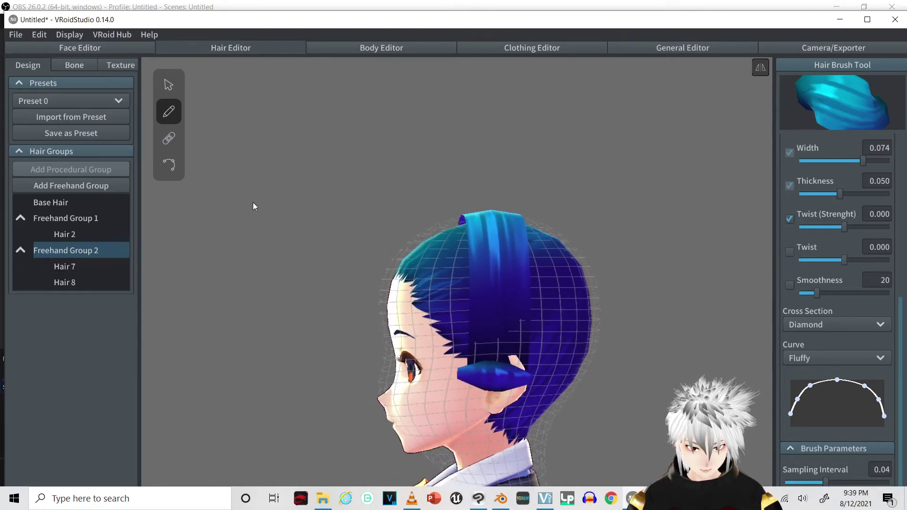
pyautogui.click(165, 172)
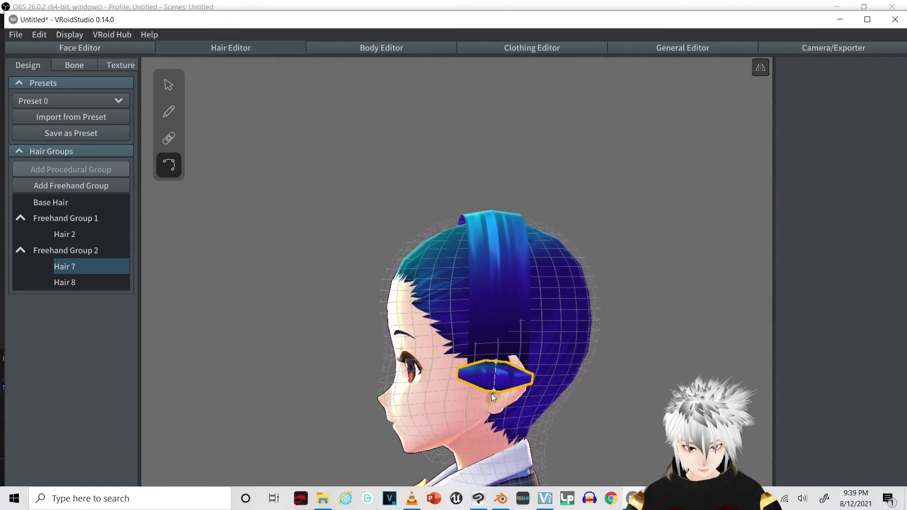
pyautogui.moveTo(494, 390); pyautogui.dragTo(491, 422)
pyautogui.moveTo(496, 362); pyautogui.dragTo(498, 342)
pyautogui.moveTo(525, 410)
pyautogui.mouseDown(button='right')
pyautogui.moveTo(611, 409)
pyautogui.moveTo(515, 410)
pyautogui.mouseUp(button='right')
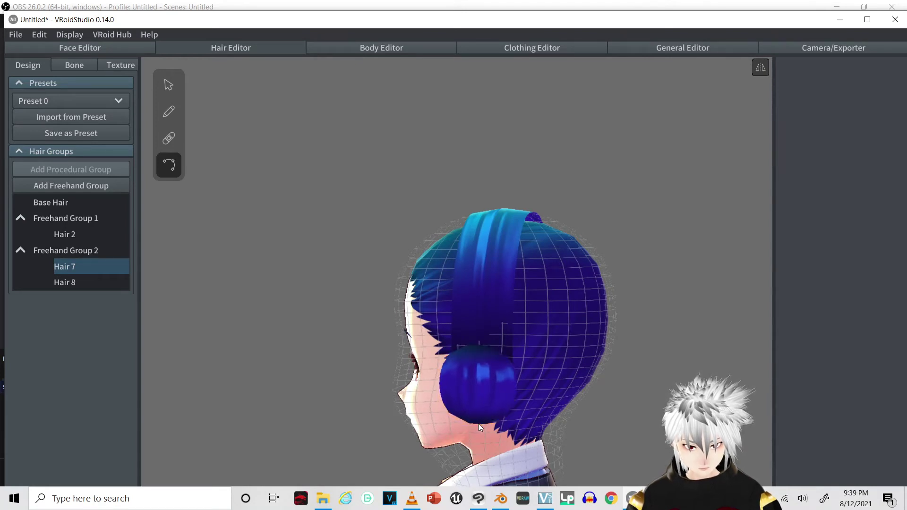
pyautogui.moveTo(480, 423); pyautogui.dragTo(509, 361, button='right')
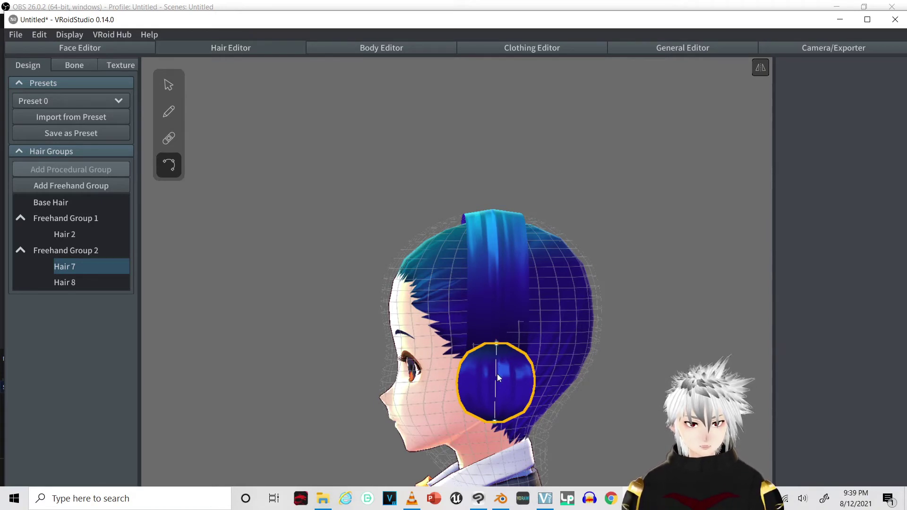
pyautogui.moveTo(497, 373); pyautogui.dragTo(580, 409, button='right')
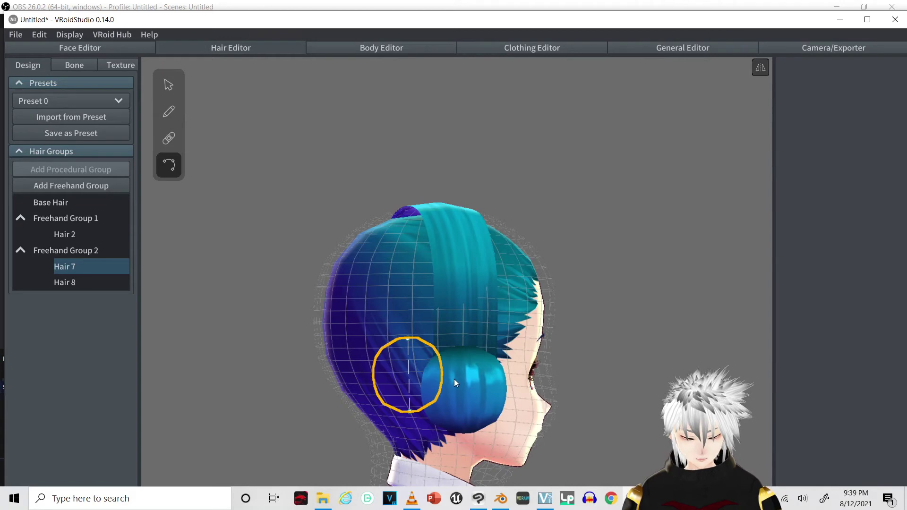
pyautogui.moveTo(522, 367)
pyautogui.mouseDown(button='right')
pyautogui.moveTo(543, 364)
pyautogui.moveTo(447, 361)
pyautogui.moveTo(519, 383)
pyautogui.moveTo(589, 378)
pyautogui.moveTo(568, 381)
pyautogui.mouseUp(button='right')
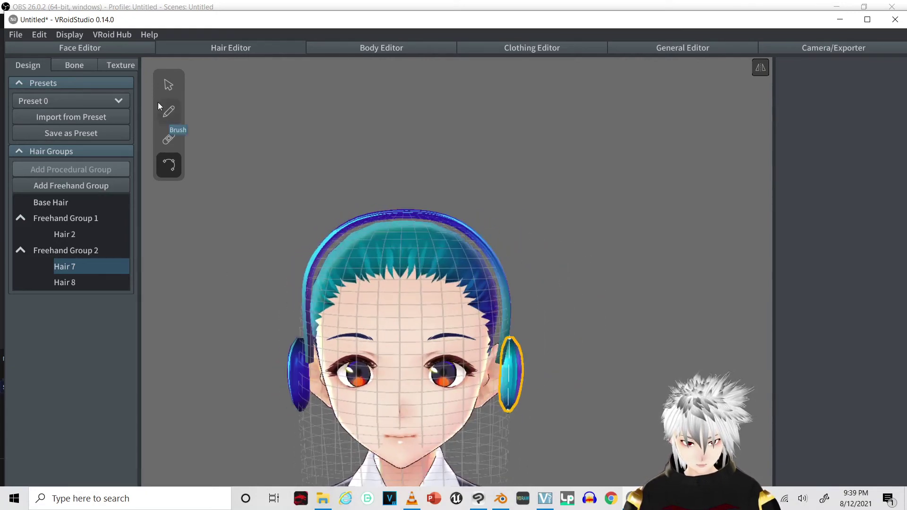
# Step: Pull the ear strands' lower guide points and tips inward so the cups hug the head
pyautogui.scroll(5, 516, 422)
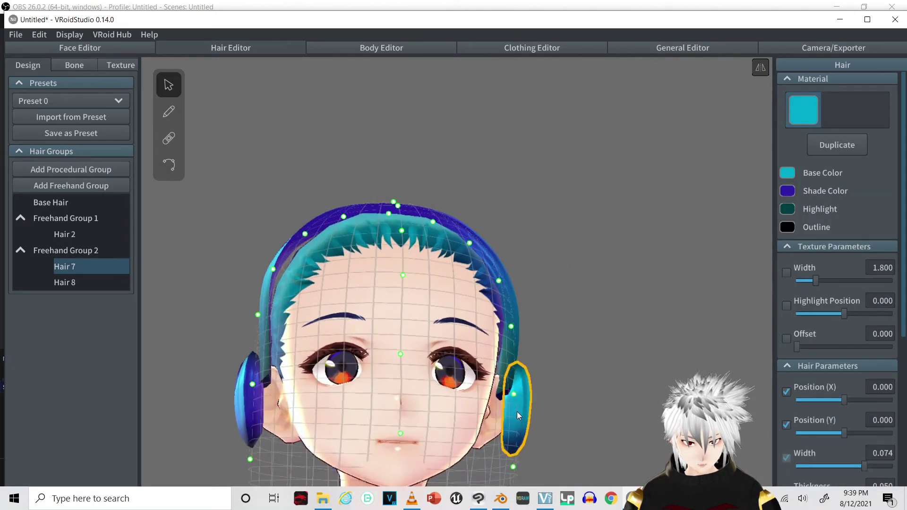
pyautogui.scroll(-2, 512, 423)
pyautogui.moveTo(512, 427); pyautogui.dragTo(505, 365)
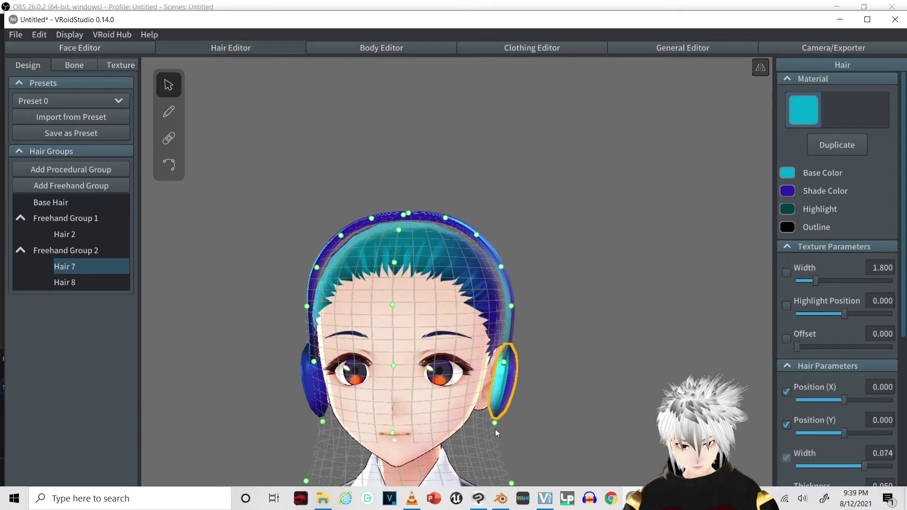
pyautogui.scroll(-3, 514, 449)
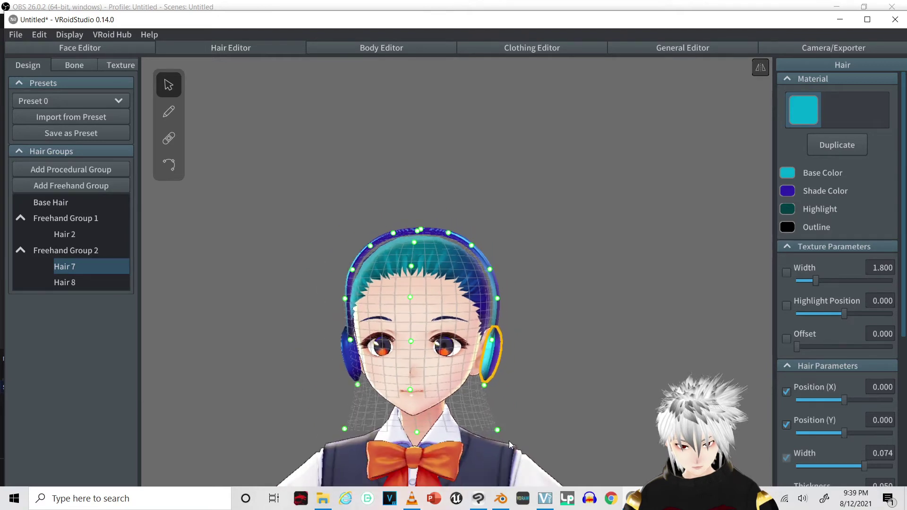
pyautogui.moveTo(476, 431); pyautogui.dragTo(467, 428)
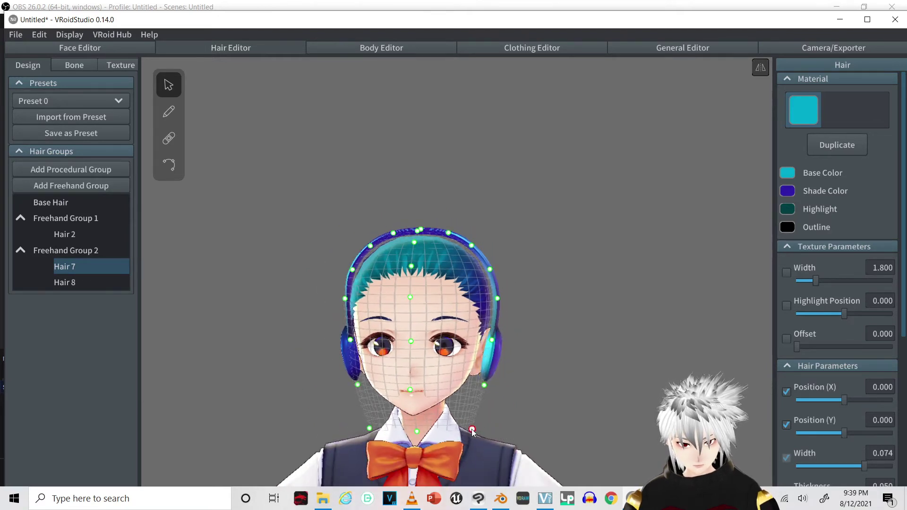
pyautogui.moveTo(483, 385); pyautogui.dragTo(475, 384)
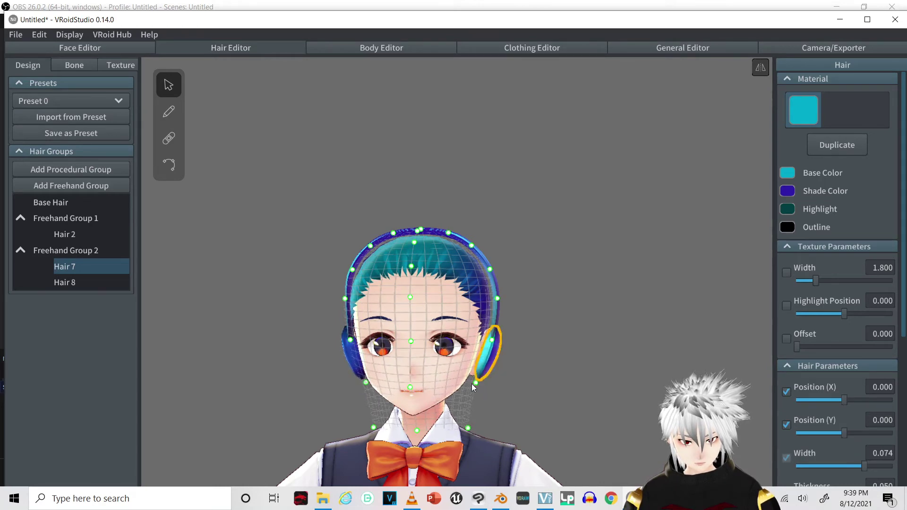
pyautogui.moveTo(474, 387); pyautogui.dragTo(545, 384, button='right')
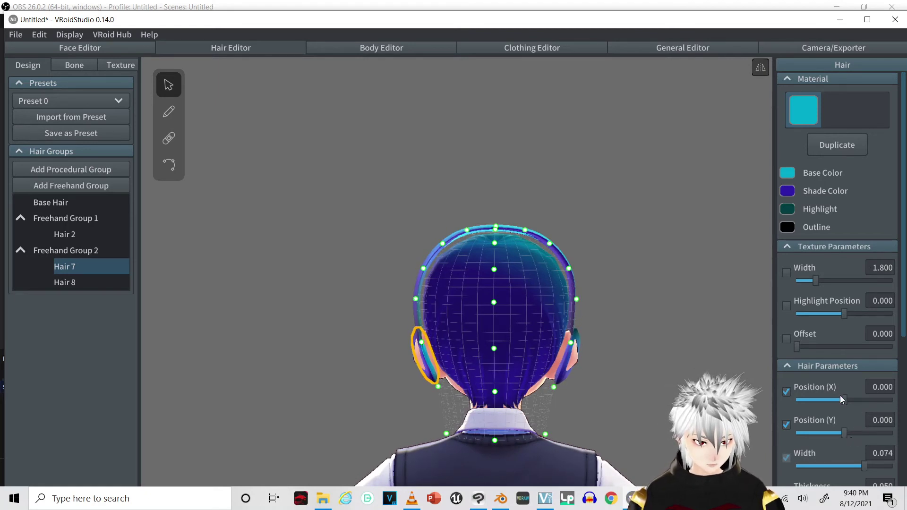
pyautogui.moveTo(91, 254)
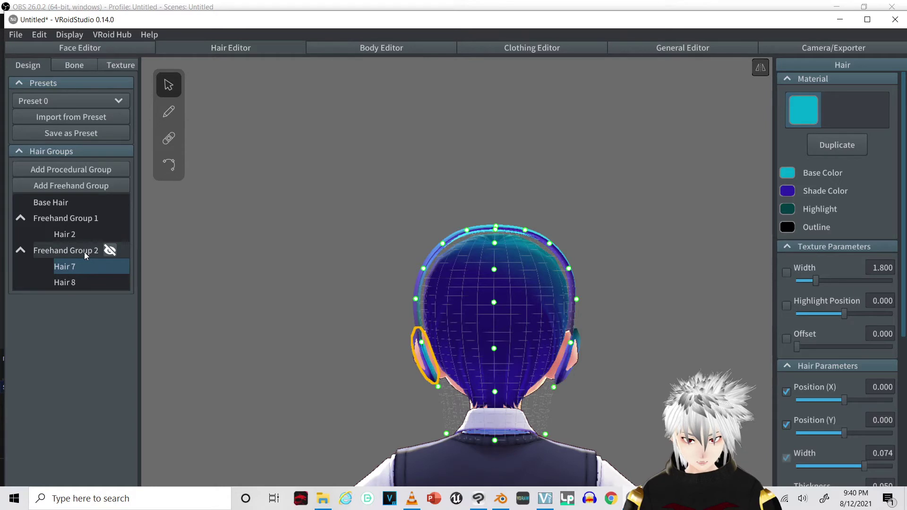
pyautogui.click(84, 251)
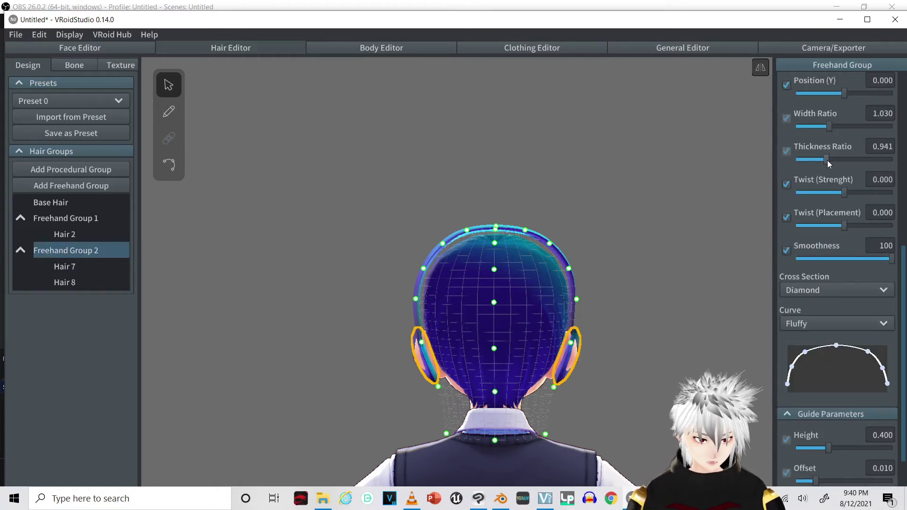
# Step: Set Freehand Group 2's Width Ratio to 1.134 and adjust Hair 7's own Thickness
pyautogui.moveTo(825, 159); pyautogui.dragTo(832, 158)
pyautogui.moveTo(685, 264); pyautogui.dragTo(636, 255, button='right')
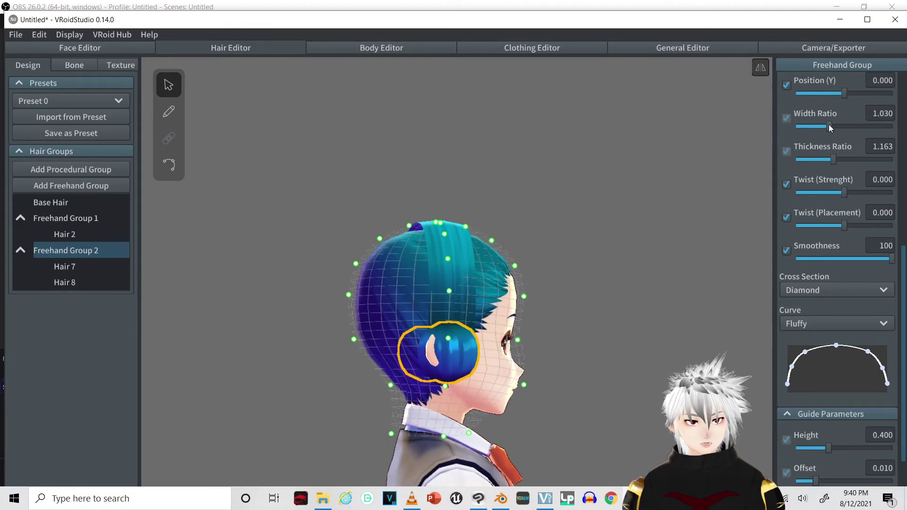
pyautogui.moveTo(829, 126); pyautogui.dragTo(832, 125)
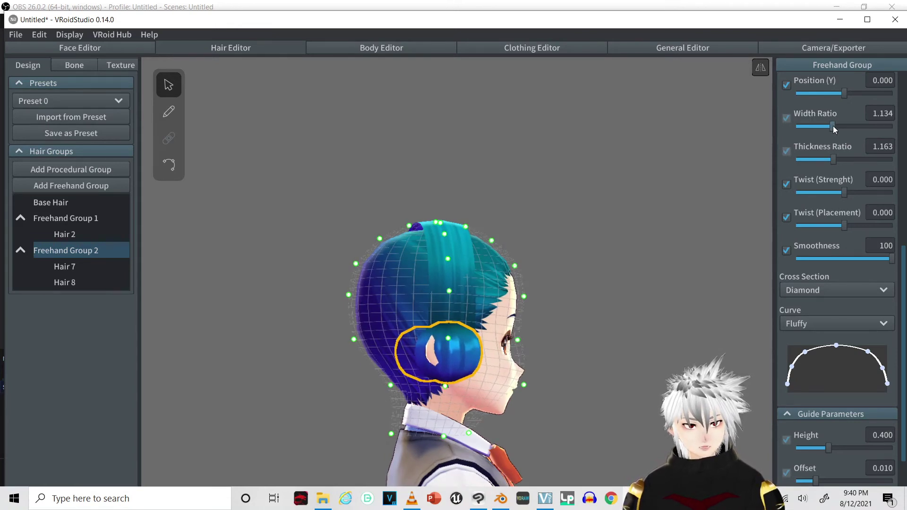
pyautogui.click(86, 265)
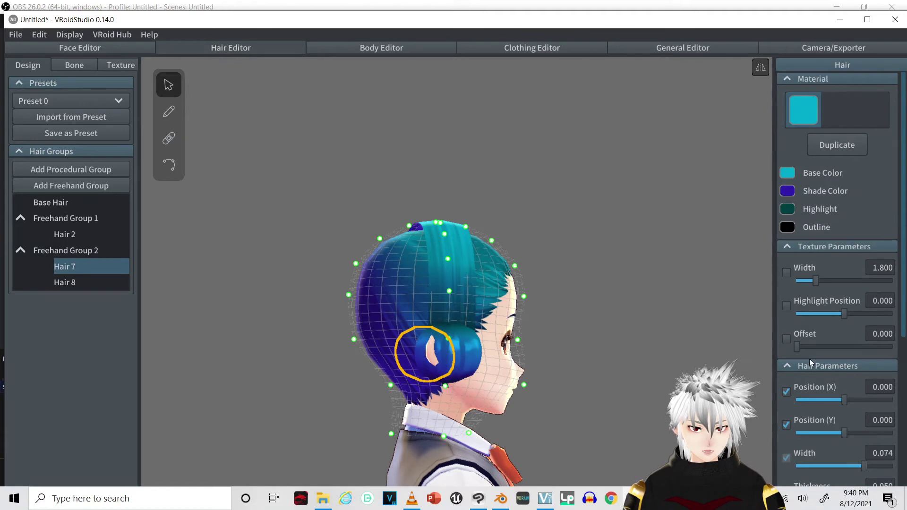
pyautogui.scroll(-1, 831, 396)
pyautogui.scroll(-3, 841, 415)
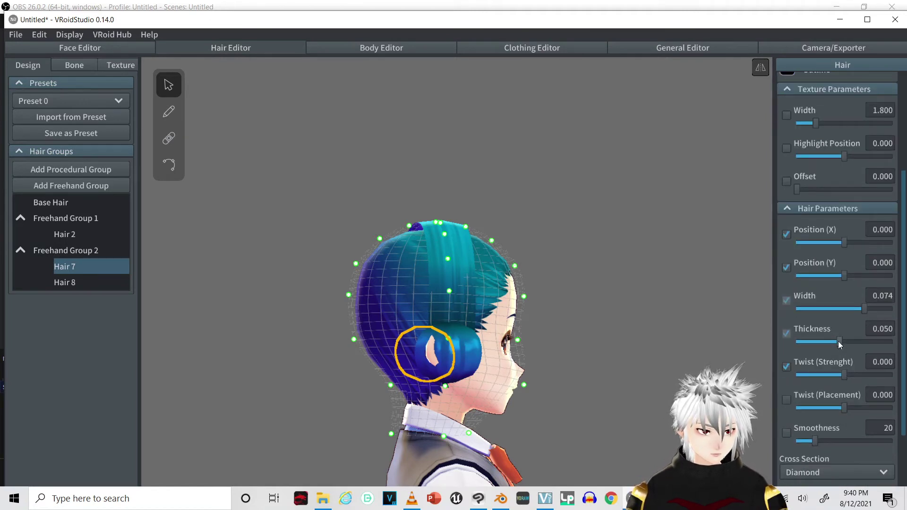
pyautogui.moveTo(837, 341)
pyautogui.mouseDown()
pyautogui.moveTo(871, 340)
pyautogui.moveTo(849, 339)
pyautogui.mouseUp()
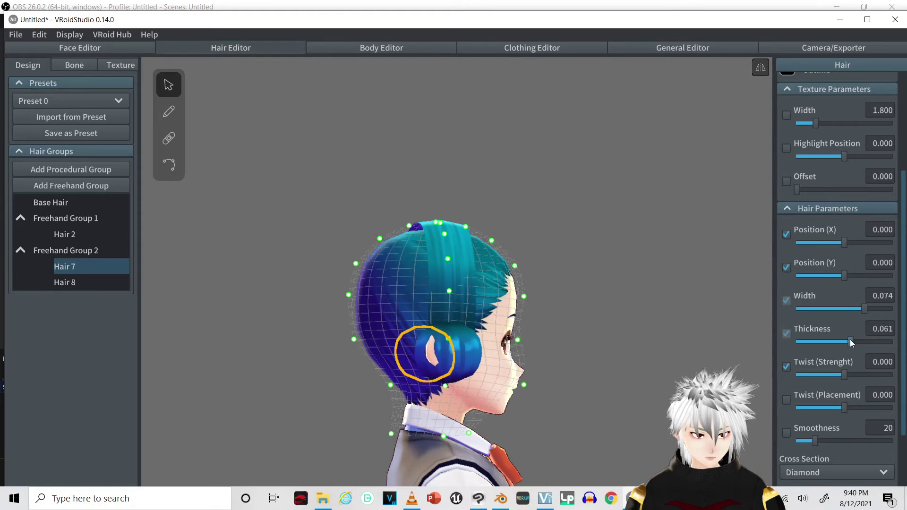
# Step: Nudge the mirrored ear points and raise the group's Thickness Ratio to 1.682
pyautogui.click(72, 253)
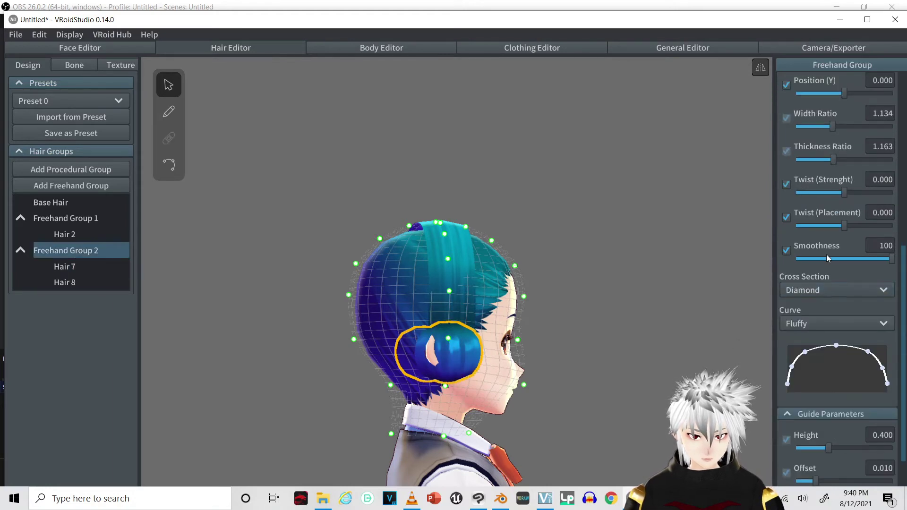
pyautogui.moveTo(627, 319); pyautogui.dragTo(608, 345, button='right')
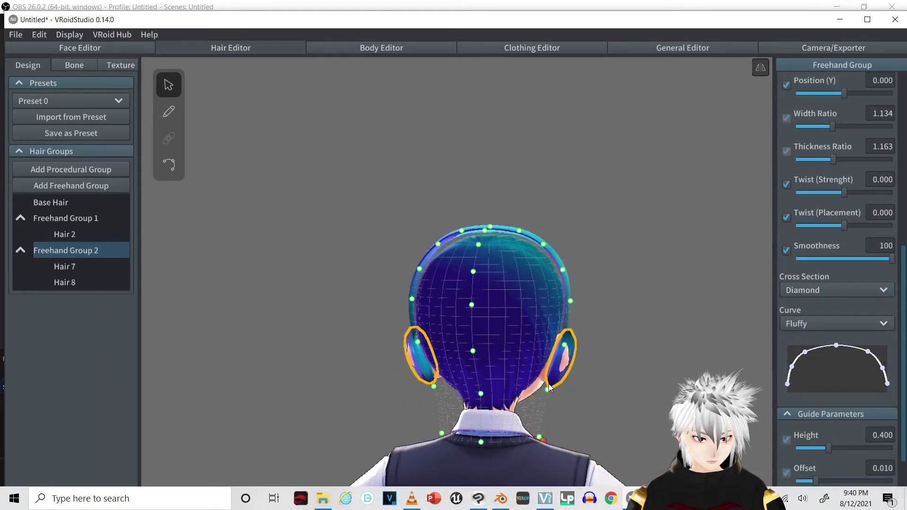
pyautogui.moveTo(548, 388); pyautogui.dragTo(550, 390)
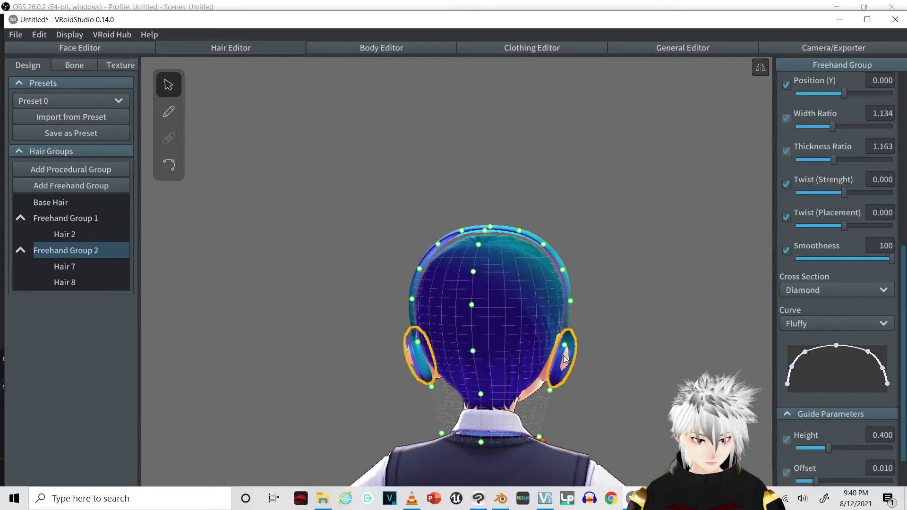
pyautogui.moveTo(566, 348); pyautogui.dragTo(564, 346)
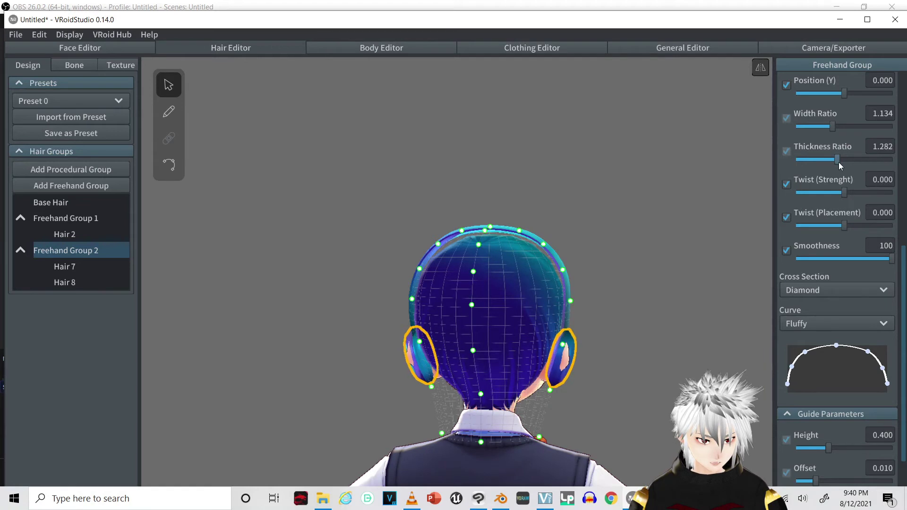
pyautogui.moveTo(838, 163)
pyautogui.mouseDown()
pyautogui.moveTo(872, 162)
pyautogui.moveTo(850, 166)
pyautogui.mouseUp()
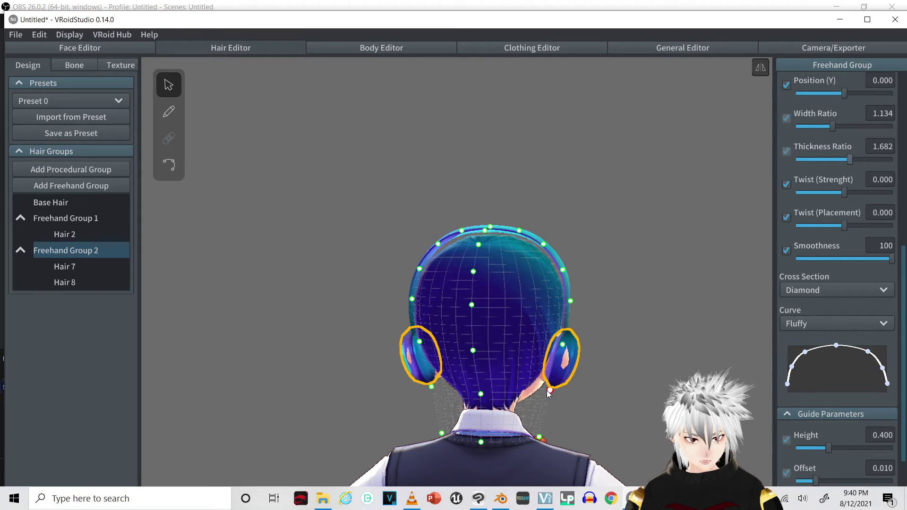
pyautogui.click(550, 391)
pyautogui.click(555, 352)
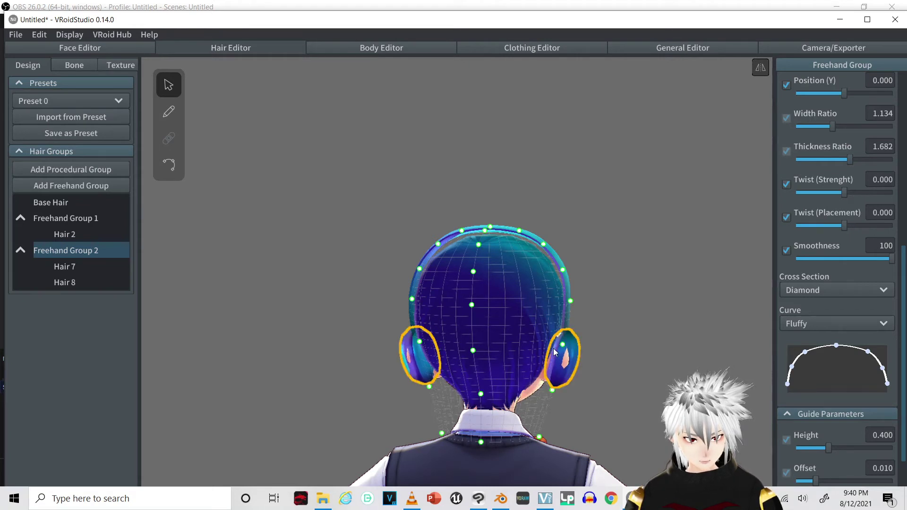
pyautogui.click(563, 345)
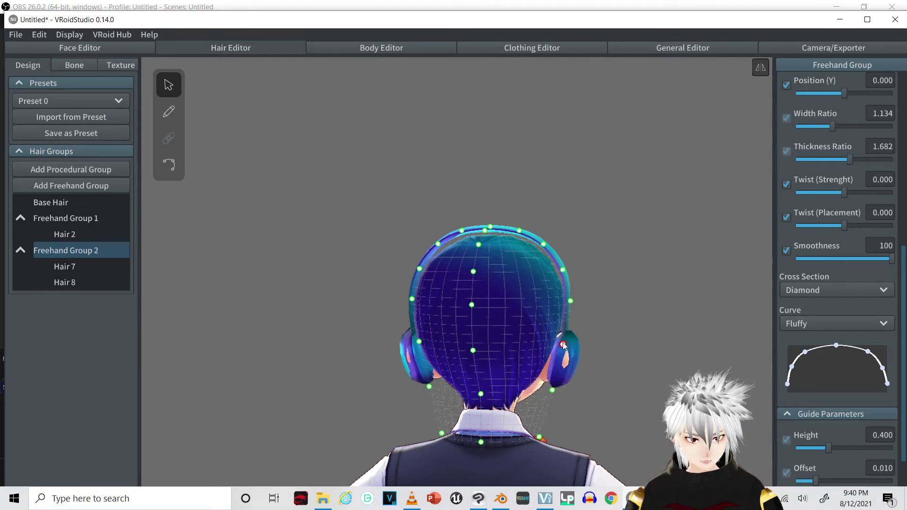
pyautogui.click(569, 347)
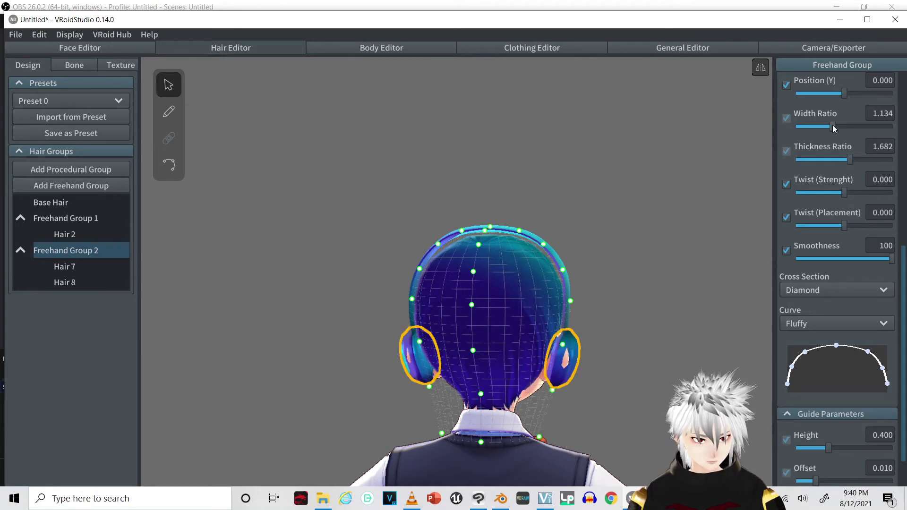
# Step: Adjust Freehand Group 2's Width Ratio to 1.238, checking the ear cups from several angles
pyautogui.moveTo(832, 124); pyautogui.dragTo(853, 126)
pyautogui.moveTo(625, 294); pyautogui.dragTo(584, 293, button='right')
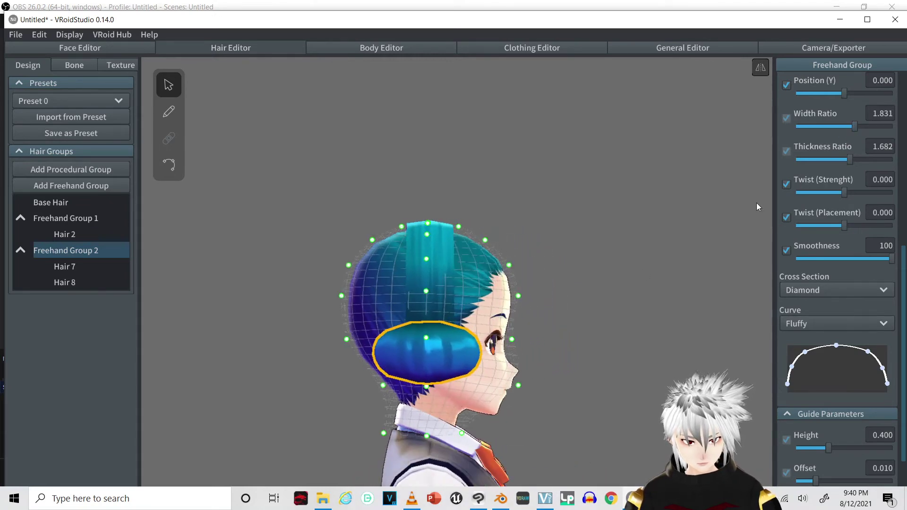
pyautogui.moveTo(853, 125); pyautogui.dragTo(835, 133)
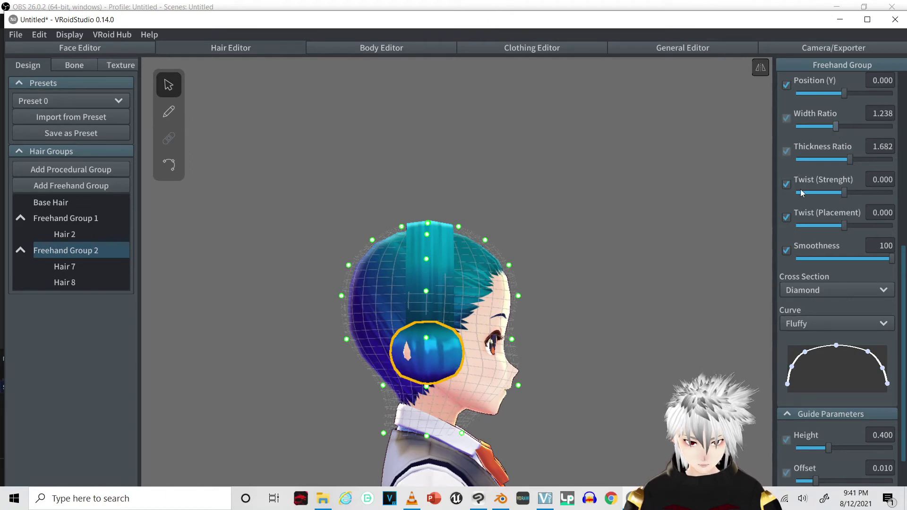
pyautogui.moveTo(477, 346); pyautogui.dragTo(339, 345, button='right')
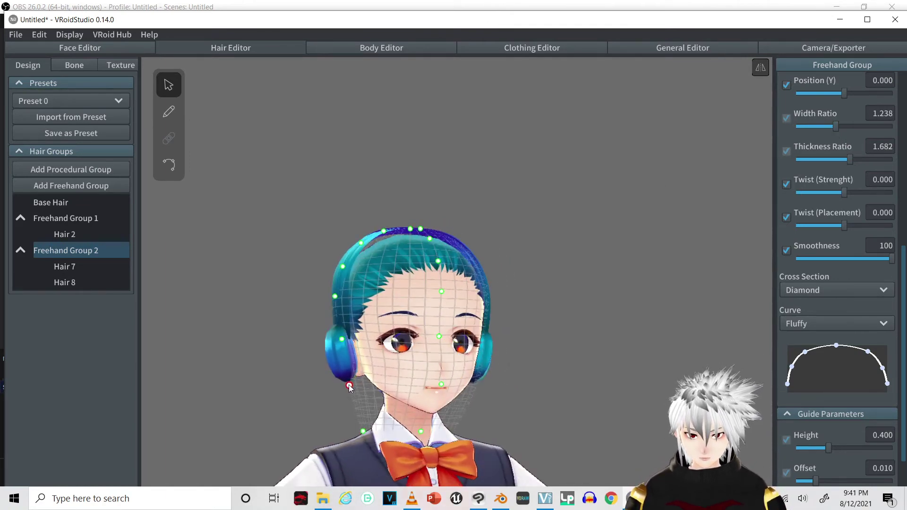
pyautogui.moveTo(350, 384); pyautogui.dragTo(486, 375, button='right')
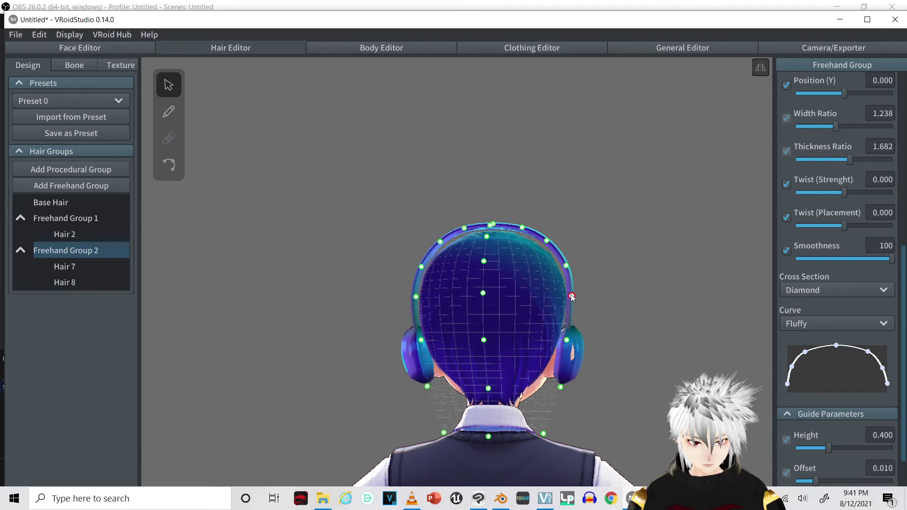
# Step: Move the mirrored ear-cup guide points inward and downward to round out the pads
pyautogui.moveTo(572, 296); pyautogui.dragTo(569, 297)
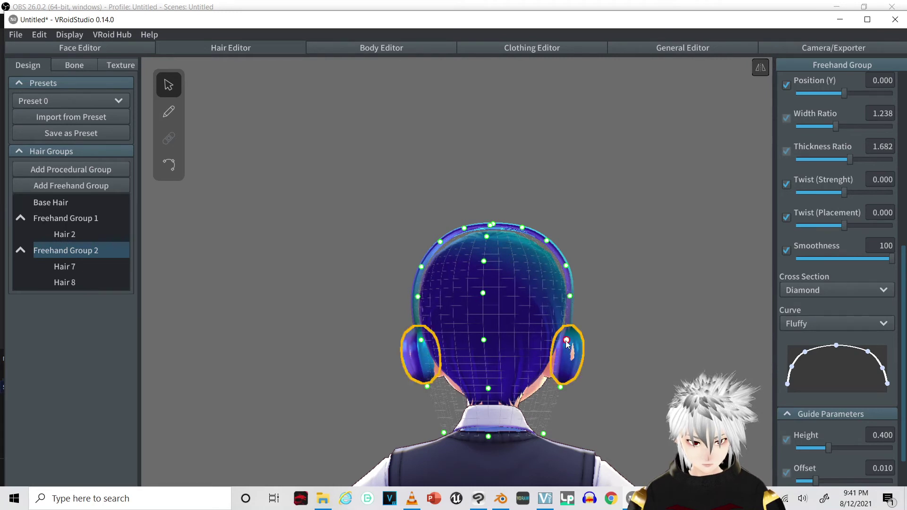
pyautogui.moveTo(566, 340); pyautogui.dragTo(570, 354)
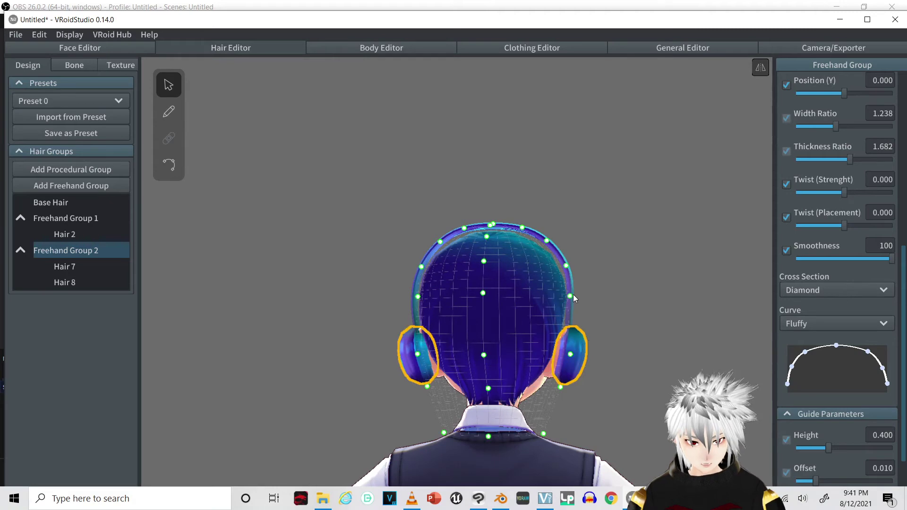
pyautogui.moveTo(596, 374); pyautogui.dragTo(526, 373, button='right')
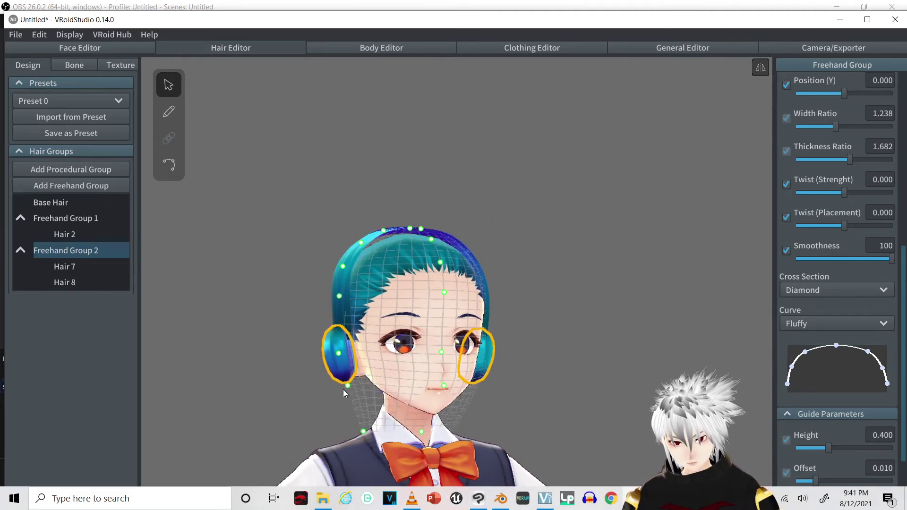
pyautogui.moveTo(384, 416); pyautogui.dragTo(560, 392, button='right')
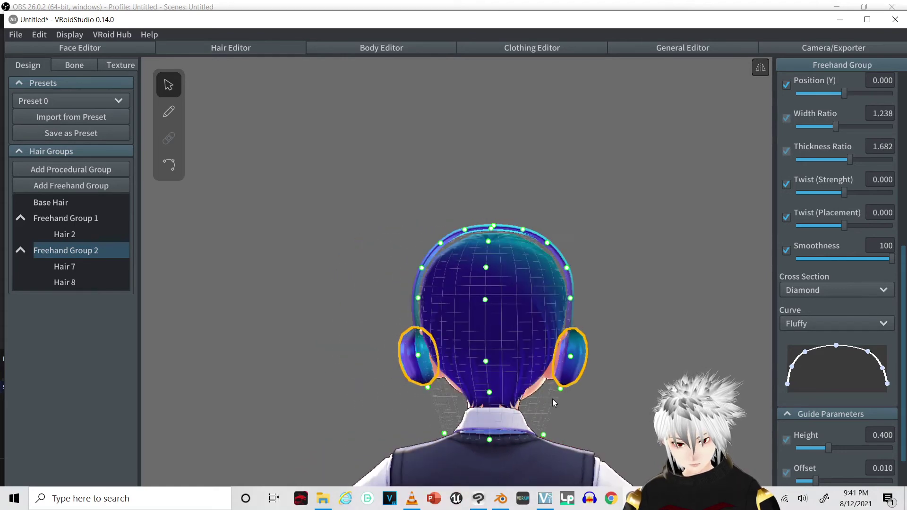
pyautogui.click(558, 391)
pyautogui.moveTo(558, 391); pyautogui.dragTo(556, 391)
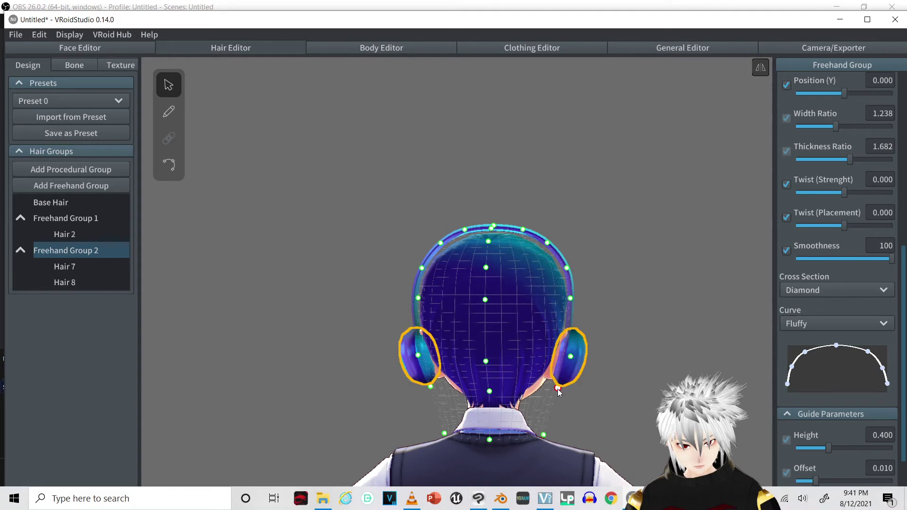
pyautogui.moveTo(559, 391); pyautogui.dragTo(694, 390, button='right')
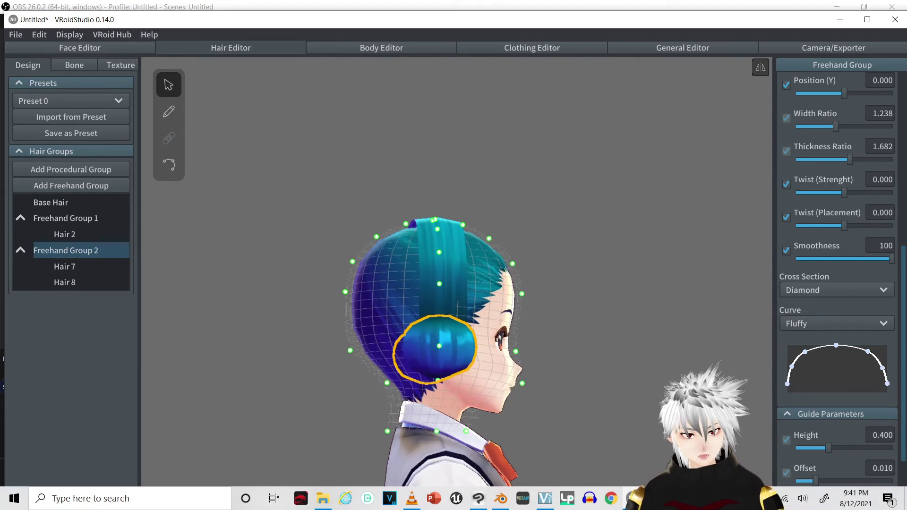
pyautogui.scroll(2, 469, 332)
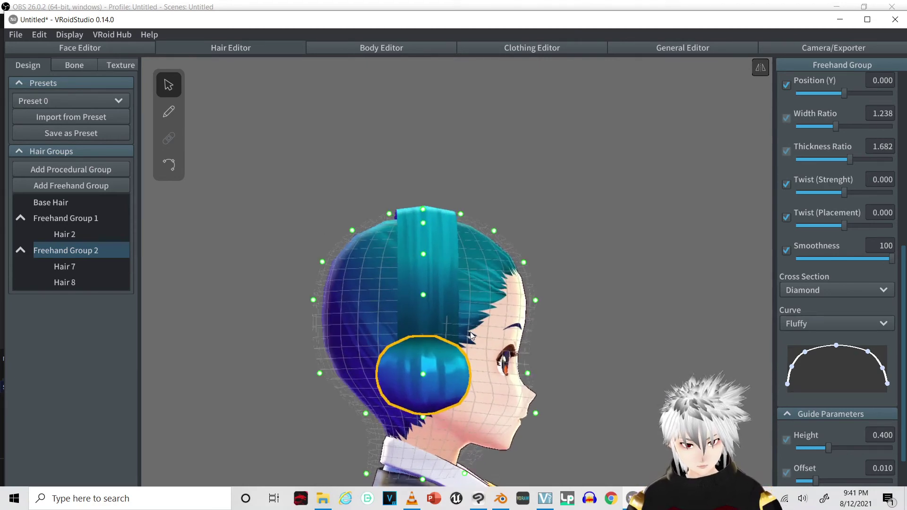
pyautogui.scroll(2, 475, 342)
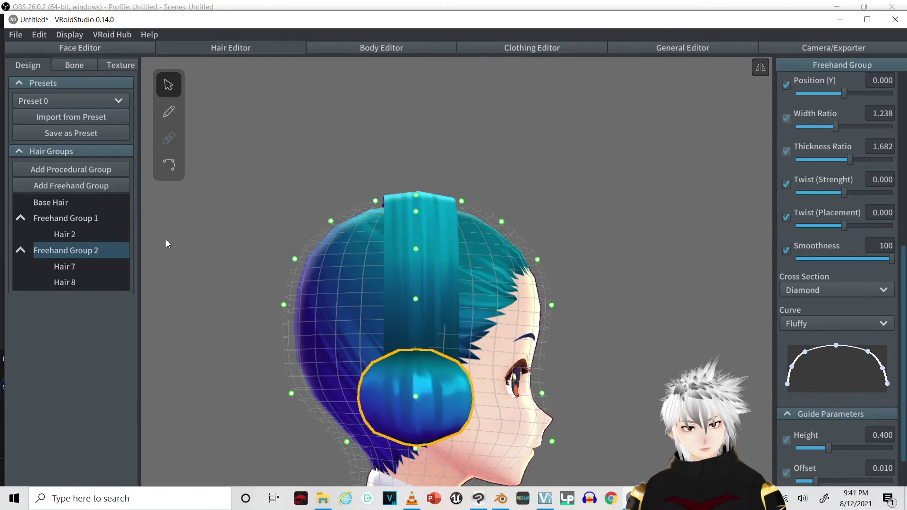
# Step: Select the Hair 8 outer pad and set its Position (X) to 0.005
pyautogui.click(64, 267)
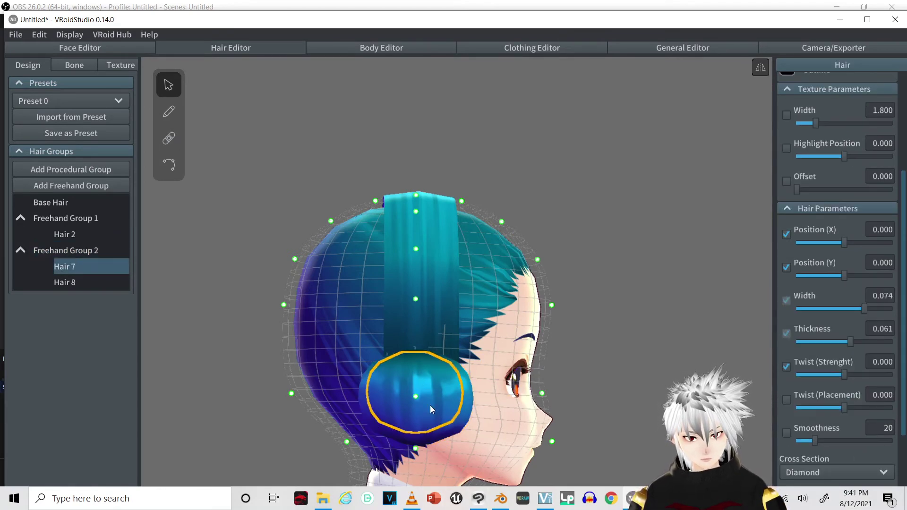
pyautogui.moveTo(430, 406); pyautogui.dragTo(617, 379, button='right')
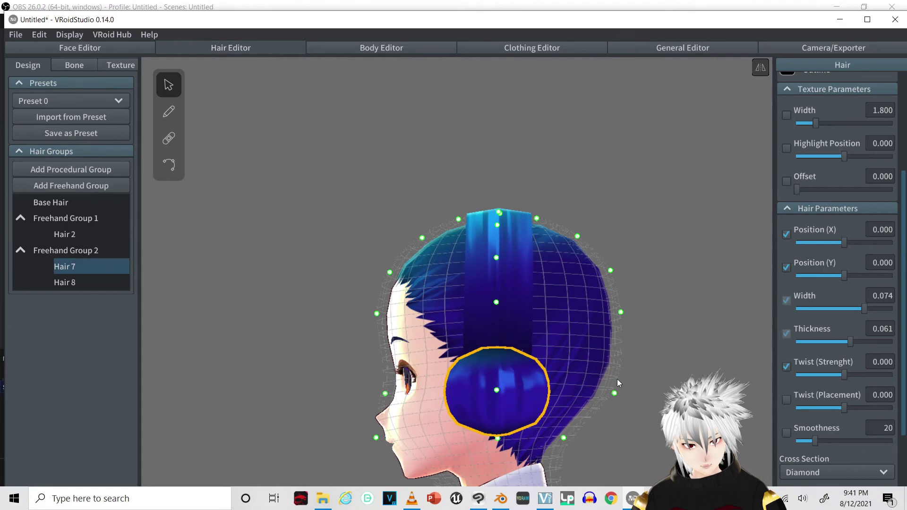
pyautogui.moveTo(521, 393); pyautogui.dragTo(582, 391, button='right')
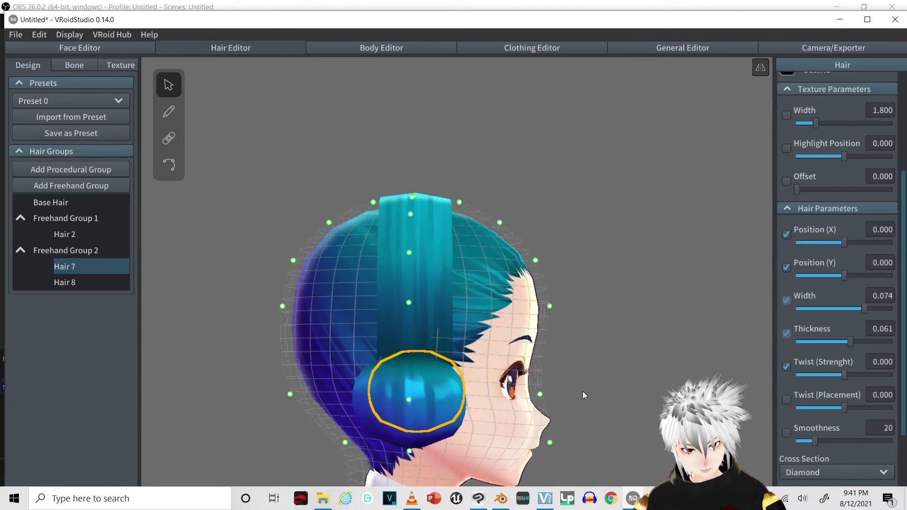
pyautogui.click(444, 423)
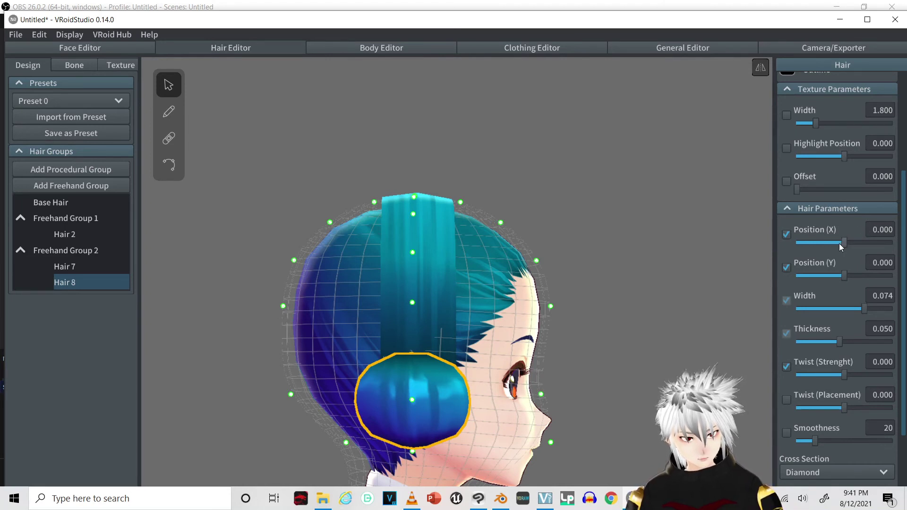
pyautogui.moveTo(843, 242); pyautogui.dragTo(844, 242)
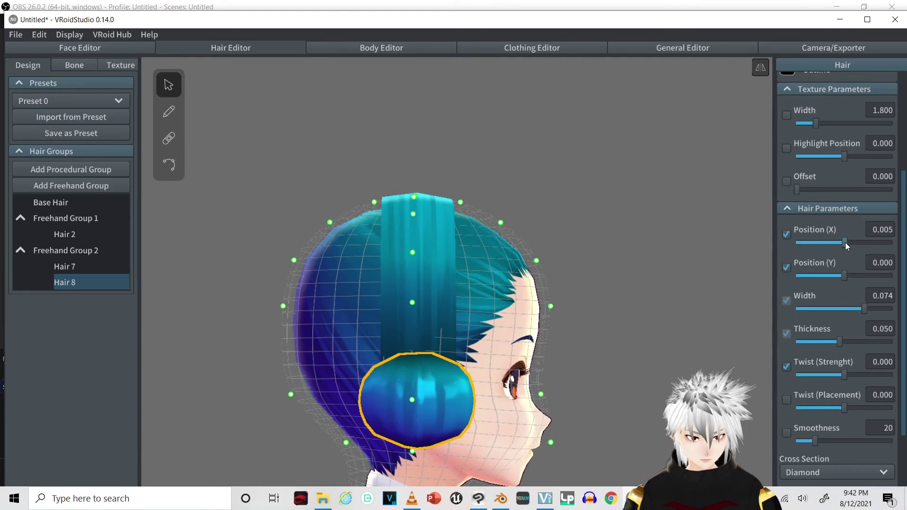
pyautogui.click(845, 242)
pyautogui.moveTo(670, 382)
pyautogui.mouseDown(button='right')
pyautogui.moveTo(568, 379)
pyautogui.moveTo(671, 383)
pyautogui.moveTo(654, 381)
pyautogui.mouseUp(button='right')
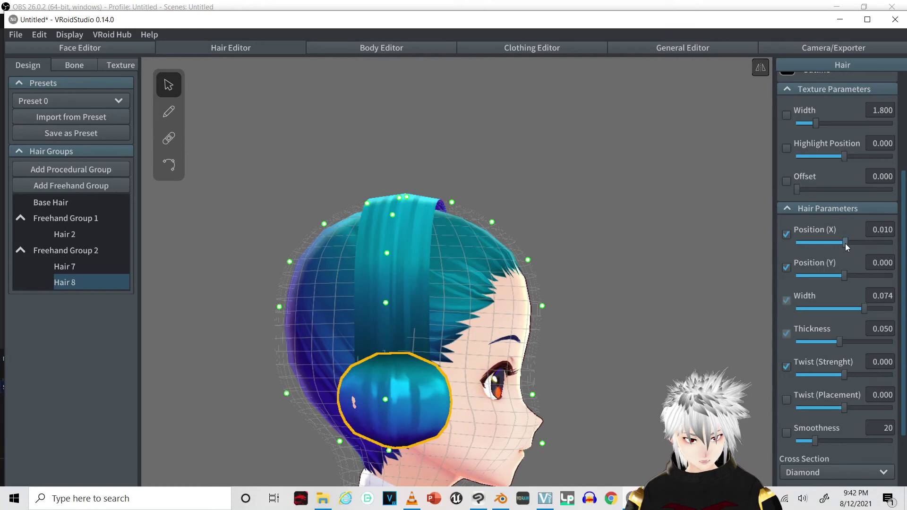
pyautogui.moveTo(845, 243); pyautogui.dragTo(845, 242)
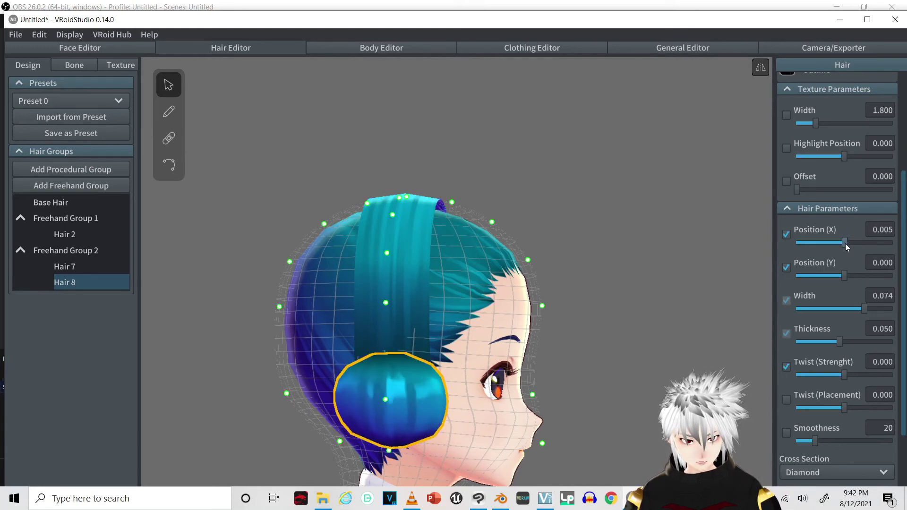
pyautogui.moveTo(551, 408)
pyautogui.mouseDown(button='right')
pyautogui.moveTo(462, 406)
pyautogui.moveTo(560, 407)
pyautogui.mouseUp(button='right')
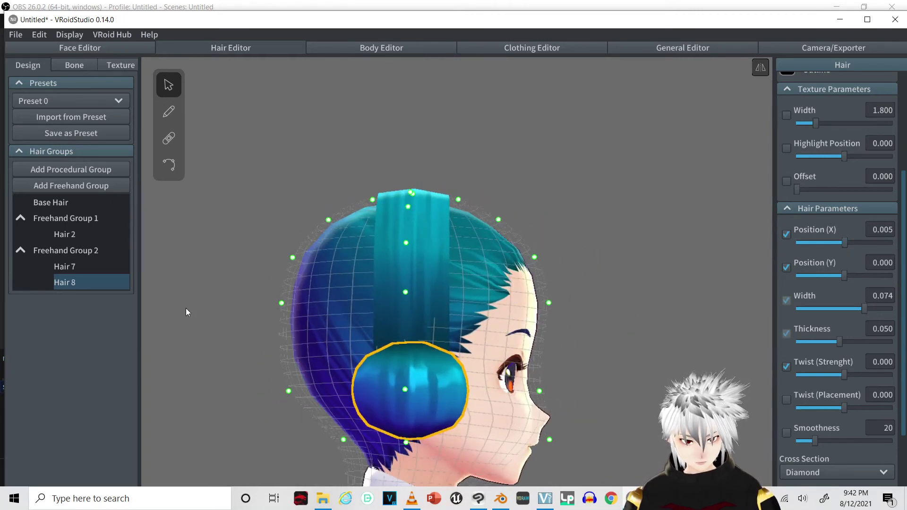
# Step: Lower Freehand Group 2's Width Ratio to 1.208 and view the ear cups from the front
pyautogui.click(94, 253)
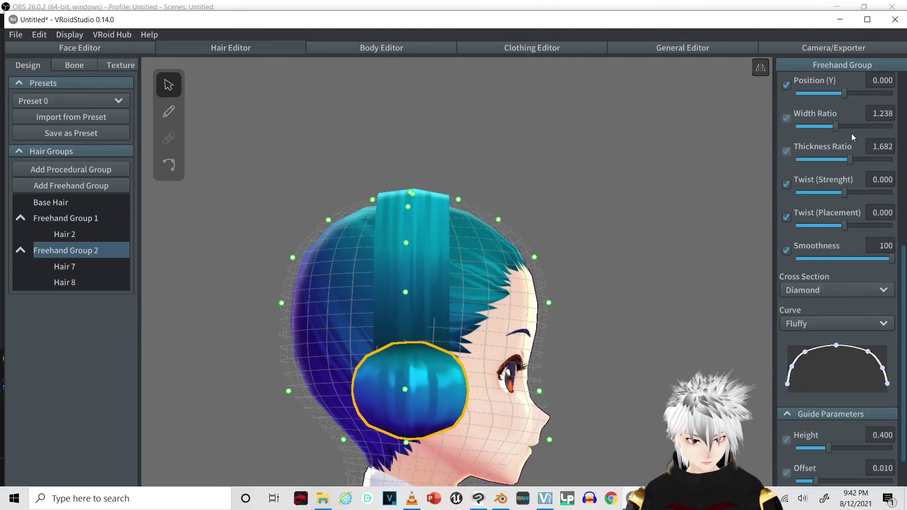
pyautogui.moveTo(835, 126); pyautogui.dragTo(835, 125)
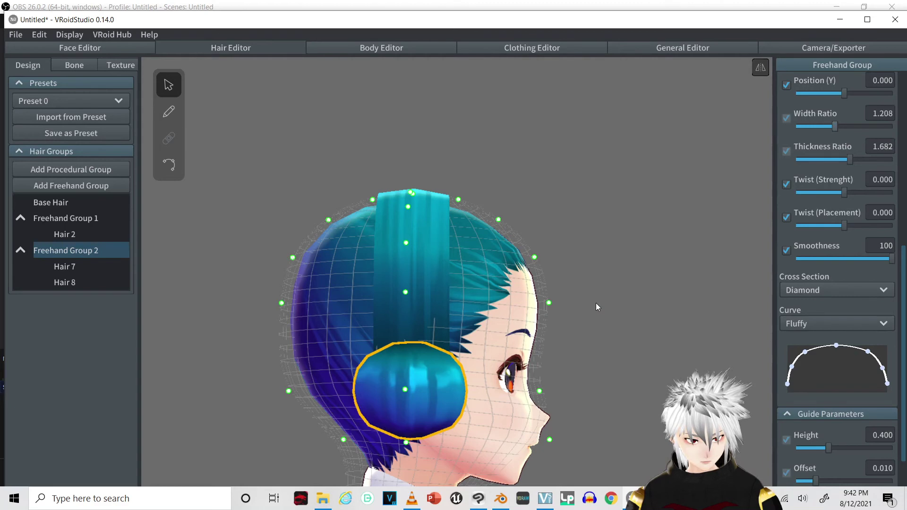
pyautogui.moveTo(596, 303); pyautogui.dragTo(580, 314, button='right')
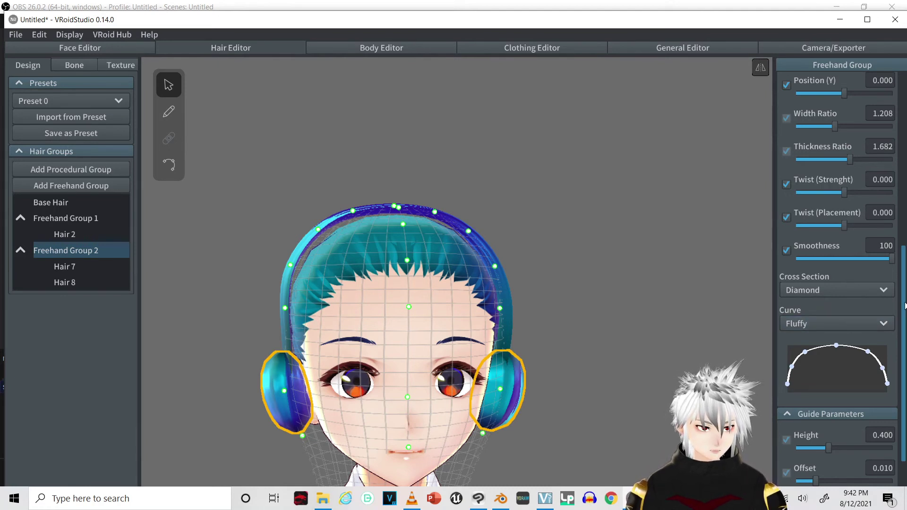
pyautogui.scroll(5, 904, 306)
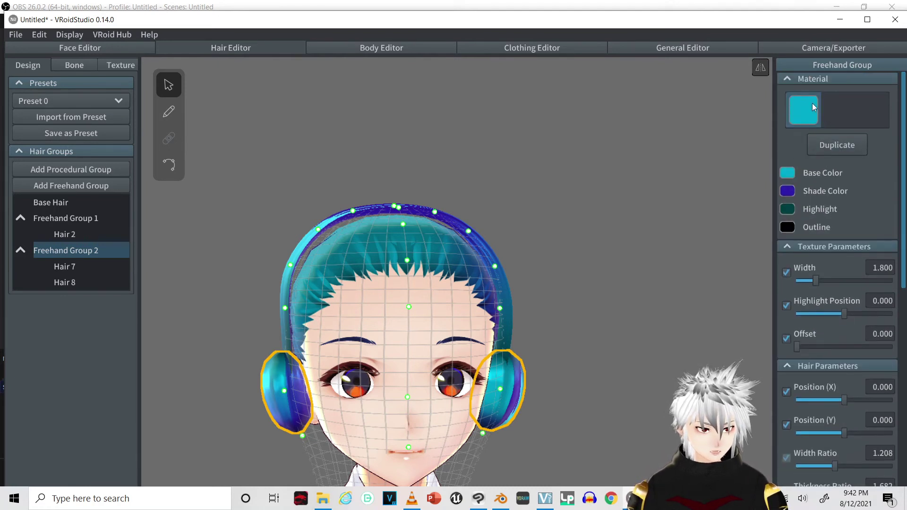
# Step: Duplicate the hair material for the headphones and set its base and shade colours to white
pyautogui.click(846, 149)
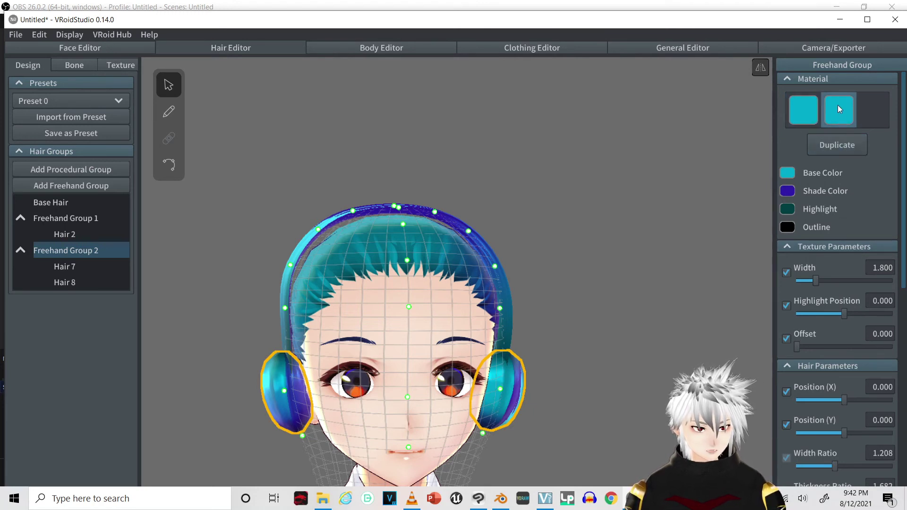
pyautogui.click(786, 174)
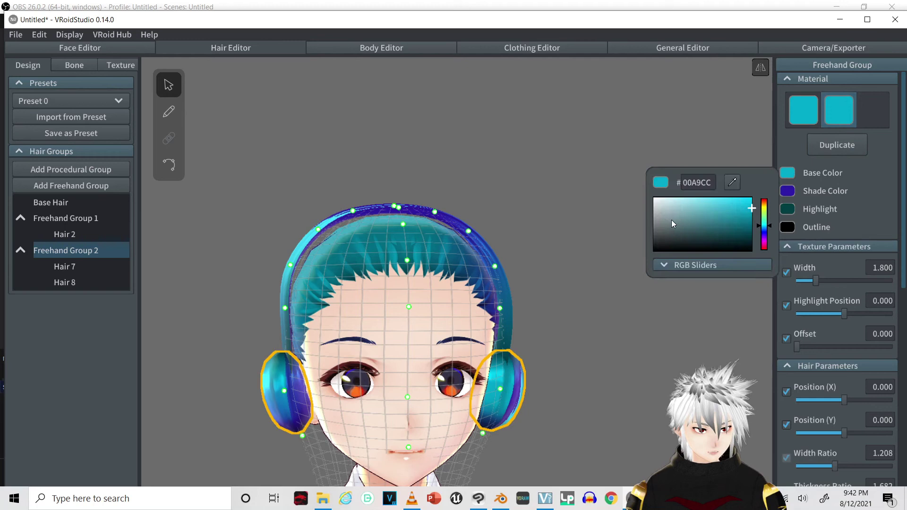
pyautogui.moveTo(673, 223); pyautogui.dragTo(653, 197)
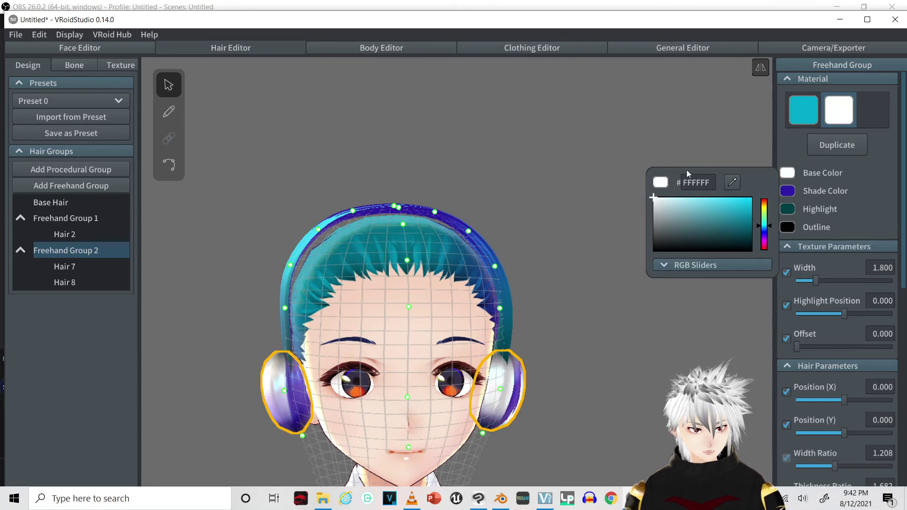
pyautogui.click(790, 194)
pyautogui.click(787, 198)
pyautogui.moveTo(720, 240); pyautogui.dragTo(613, 200)
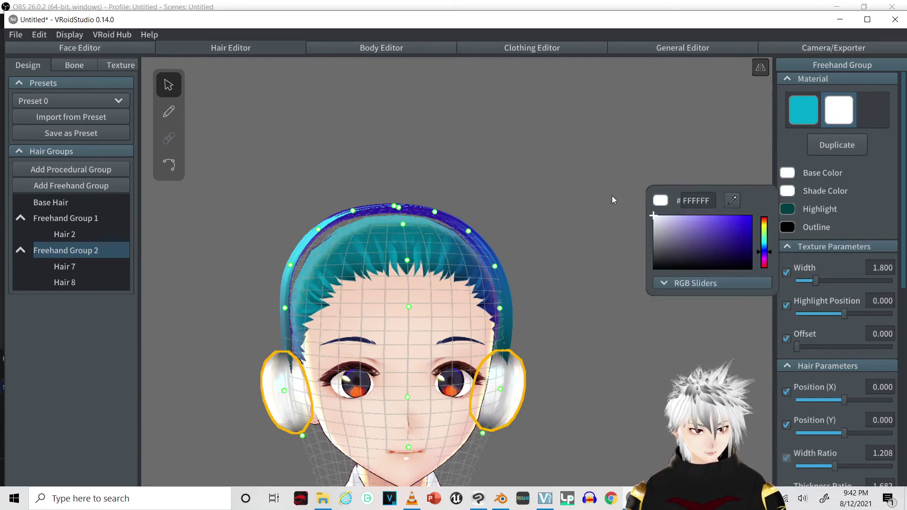
# Step: Pick black as the headphone material's highlight colour and check the ear cup from the side
pyautogui.click(900, 226)
pyautogui.click(787, 208)
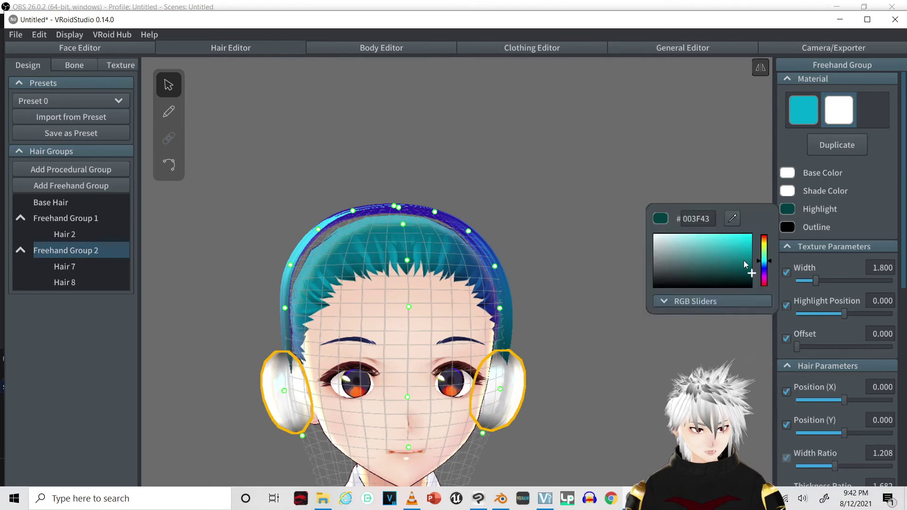
pyautogui.moveTo(744, 260); pyautogui.dragTo(667, 272)
pyautogui.click(873, 200)
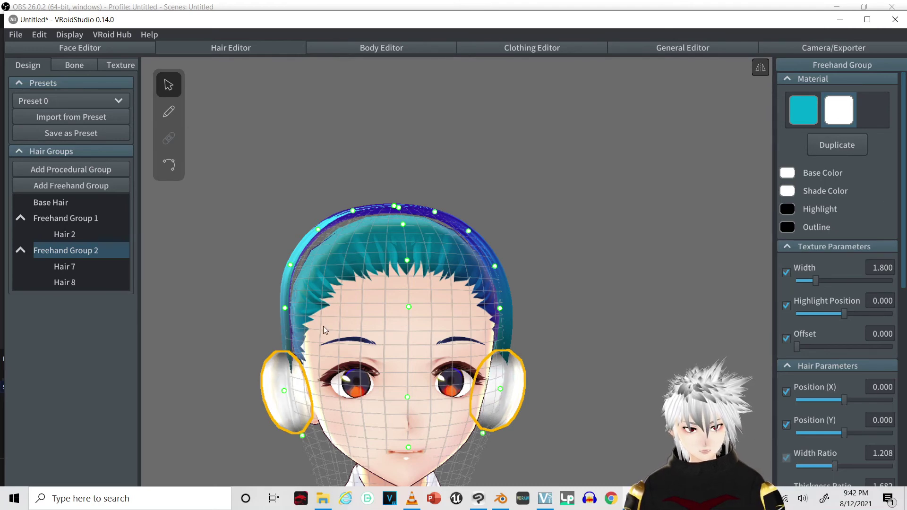
pyautogui.moveTo(324, 330); pyautogui.dragTo(386, 353, button='right')
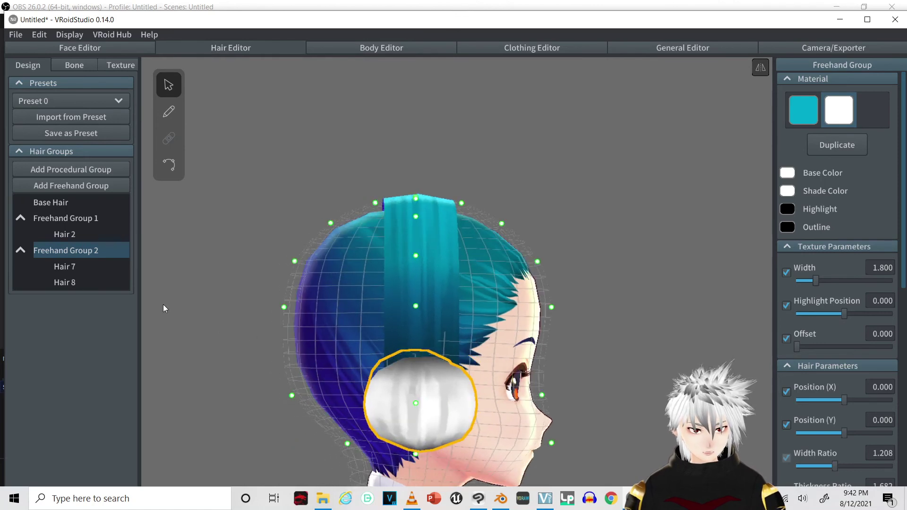
pyautogui.click(123, 67)
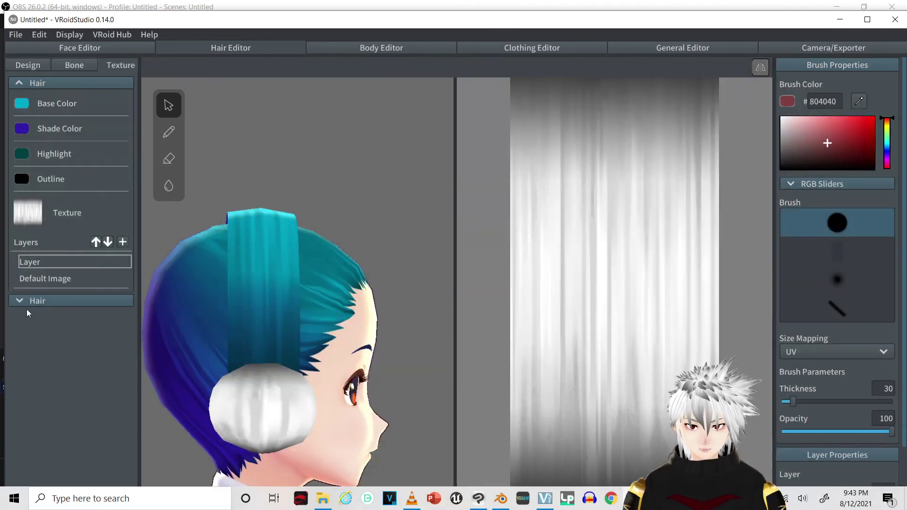
# Step: Import Sample 2.png into the second hair material's texture layer
pyautogui.click(27, 306)
pyautogui.scroll(-1, 54, 369)
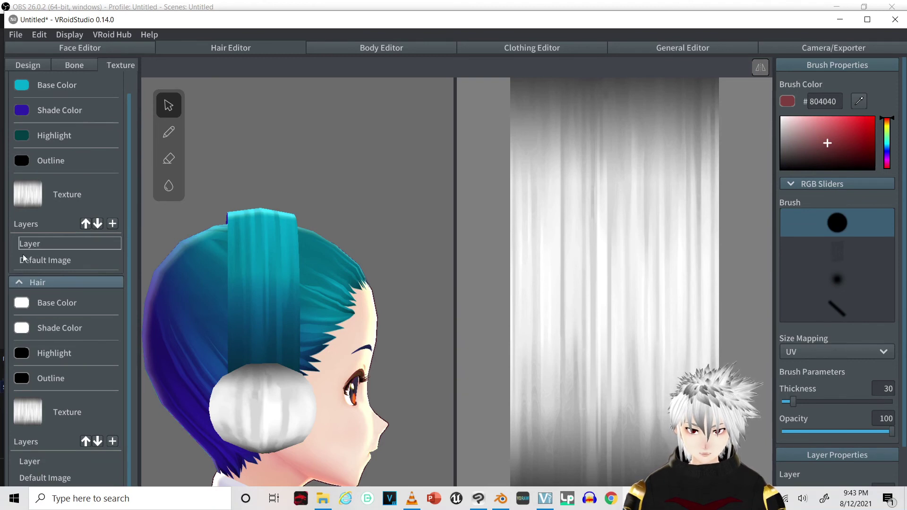
pyautogui.scroll(1, 58, 131)
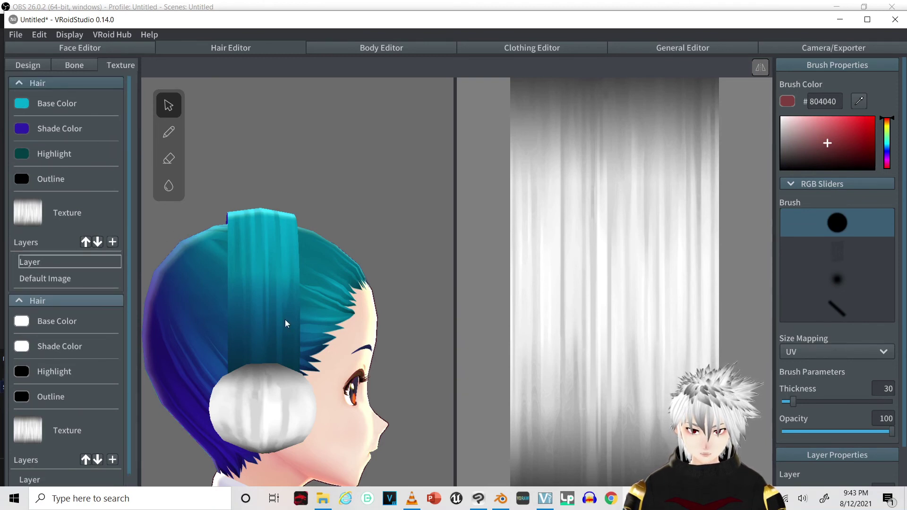
pyautogui.click(20, 83)
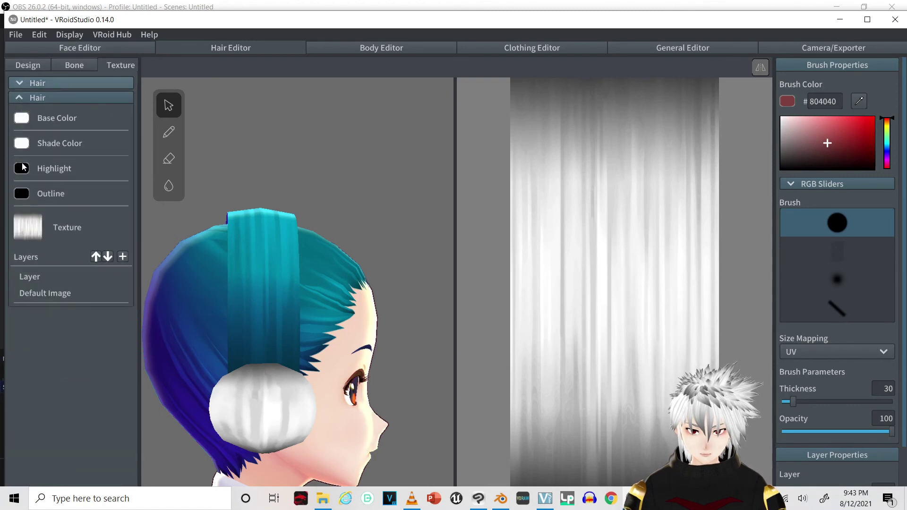
pyautogui.click(61, 277)
pyautogui.rightClick(61, 277)
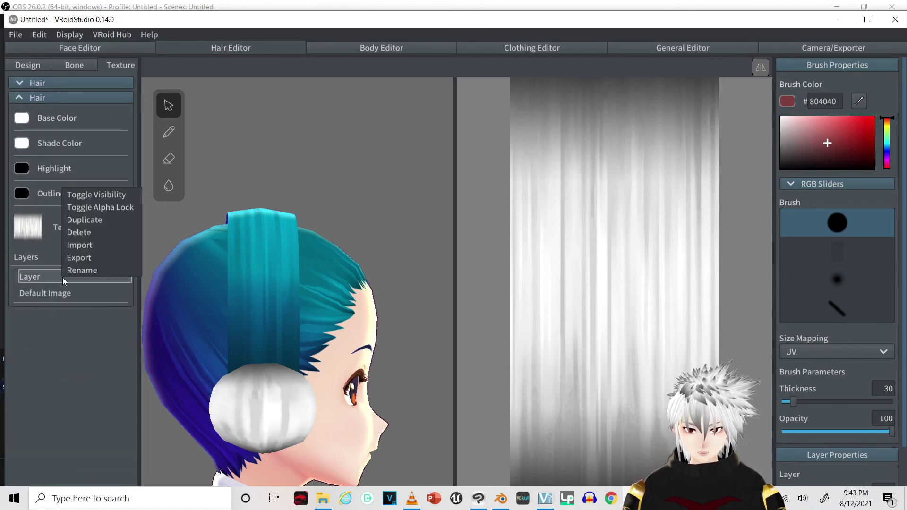
pyautogui.click(89, 243)
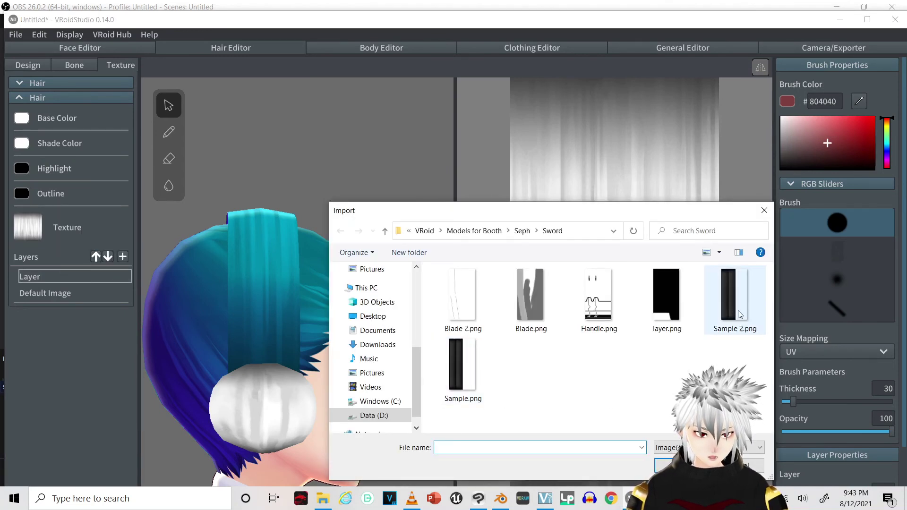
pyautogui.click(739, 315)
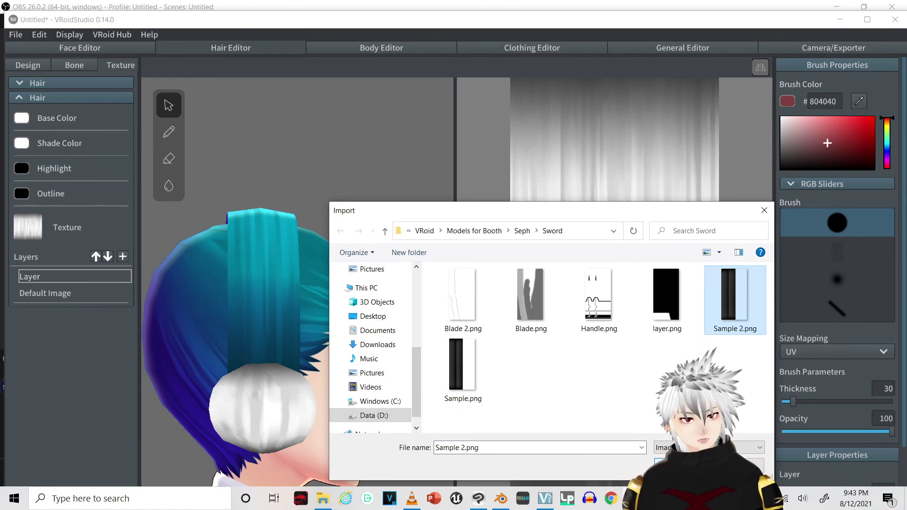
pyautogui.click(681, 466)
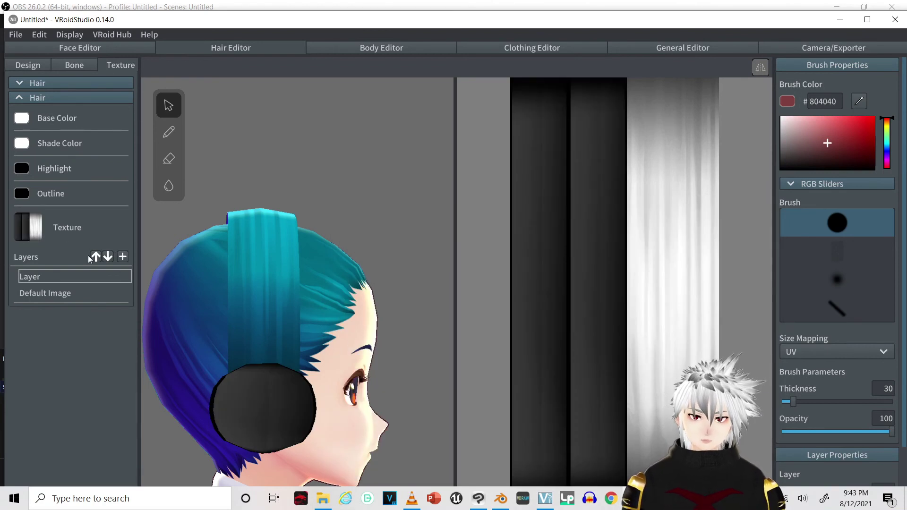
# Step: Hide the Default Image layer so the ear cups show black
pyautogui.click(45, 294)
pyautogui.rightClick(46, 294)
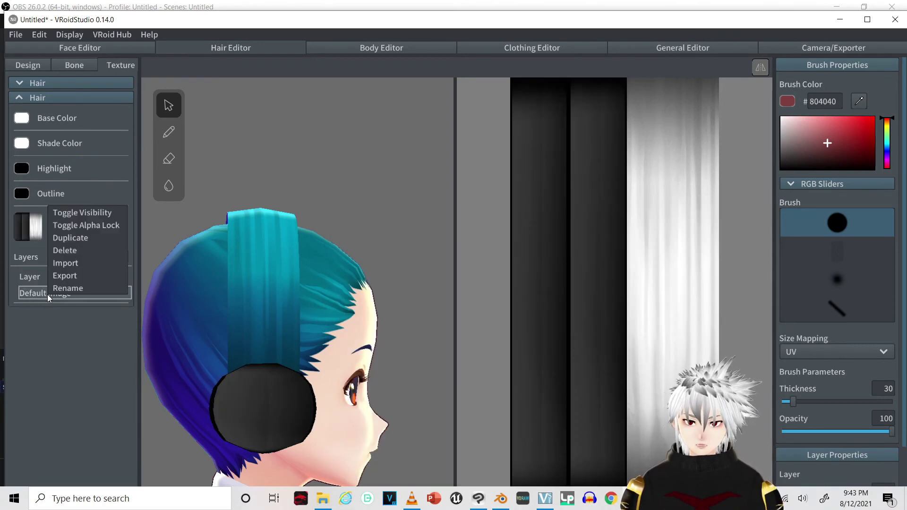
pyautogui.click(84, 214)
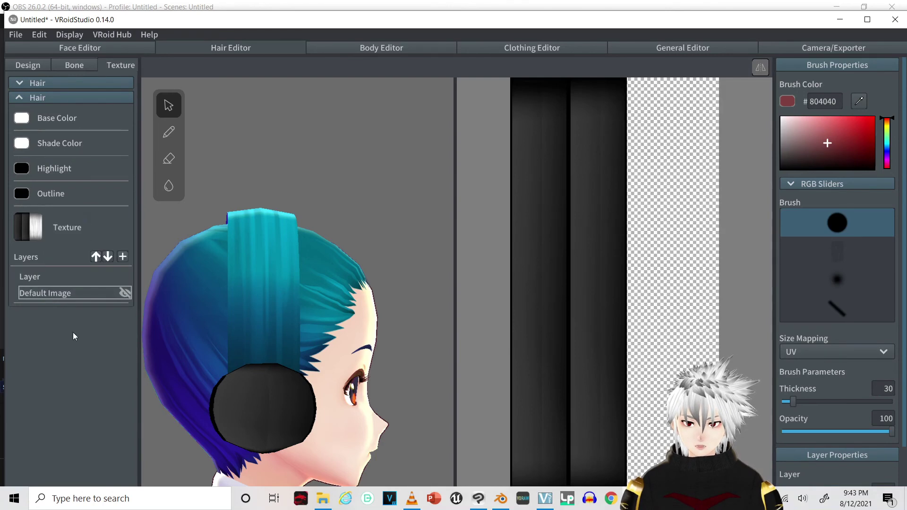
pyautogui.moveTo(228, 386)
pyautogui.mouseDown(button='right')
pyautogui.moveTo(265, 389)
pyautogui.moveTo(200, 382)
pyautogui.moveTo(234, 389)
pyautogui.mouseUp(button='right')
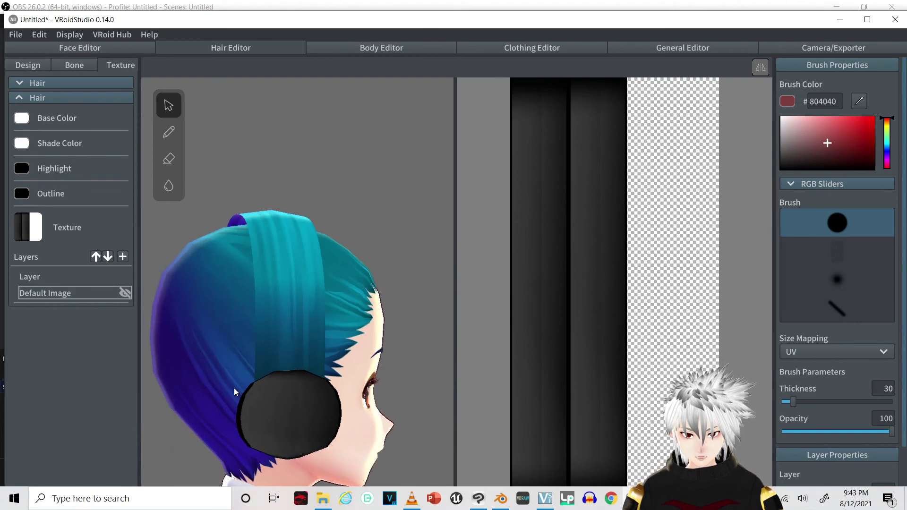
# Step: Assign Freehand Group 1's headband strap the black headphone material and inspect the headphones
pyautogui.click(37, 65)
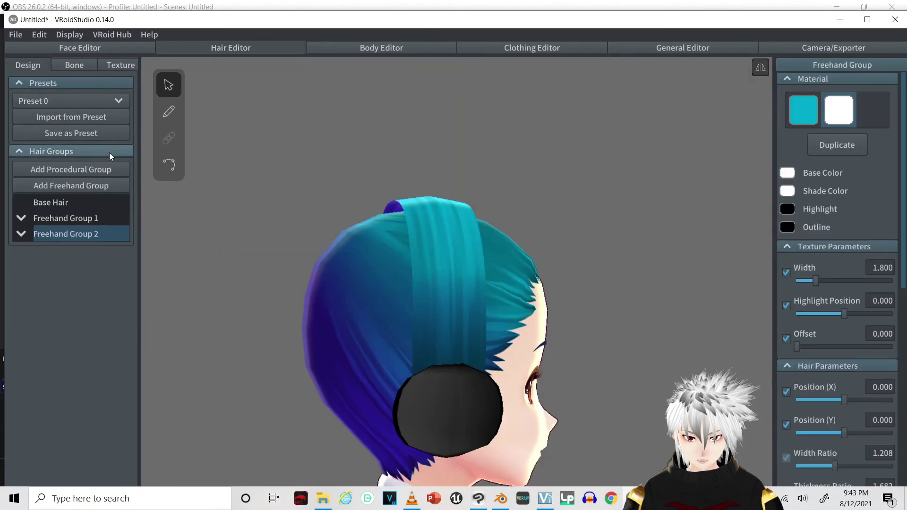
pyautogui.click(72, 217)
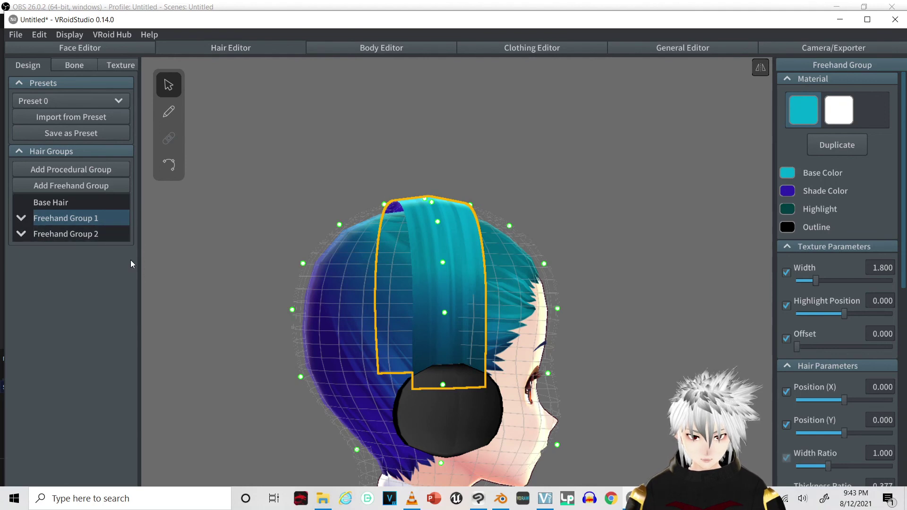
pyautogui.click(22, 219)
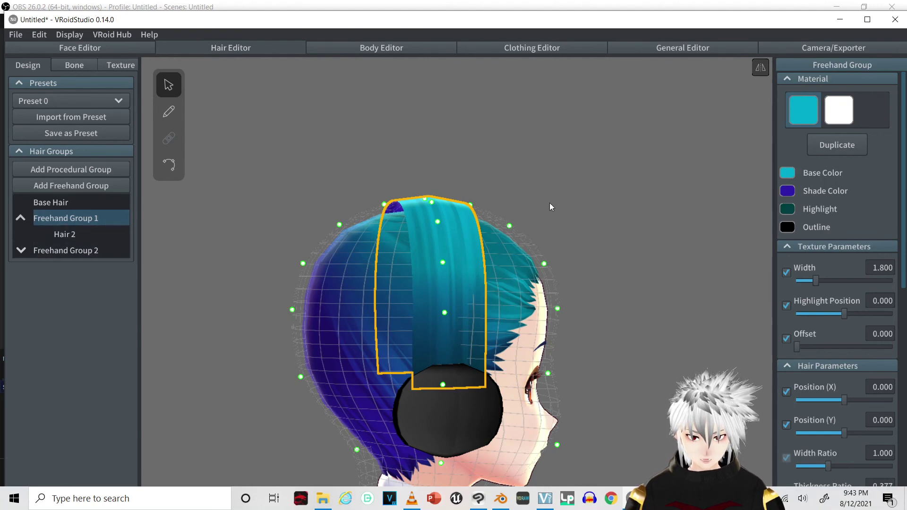
pyautogui.click(822, 123)
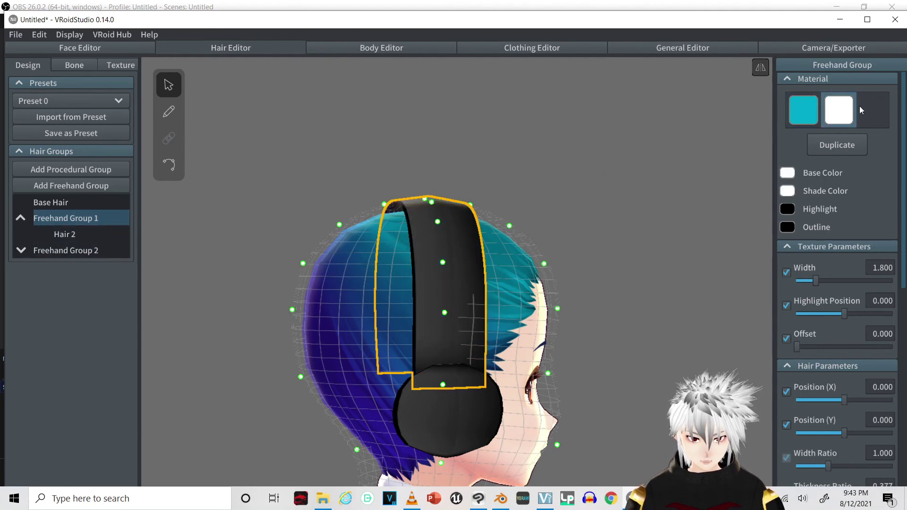
pyautogui.moveTo(372, 363); pyautogui.dragTo(324, 362, button='right')
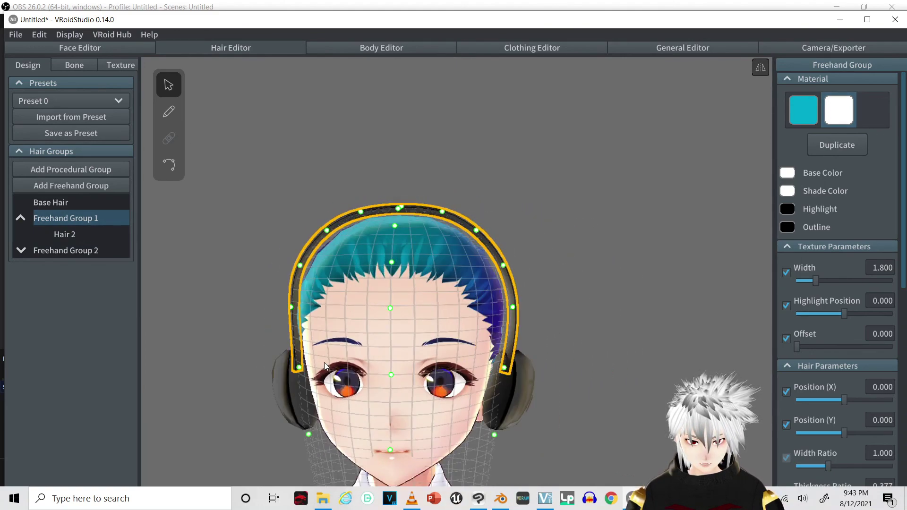
pyautogui.scroll(-5, 332, 361)
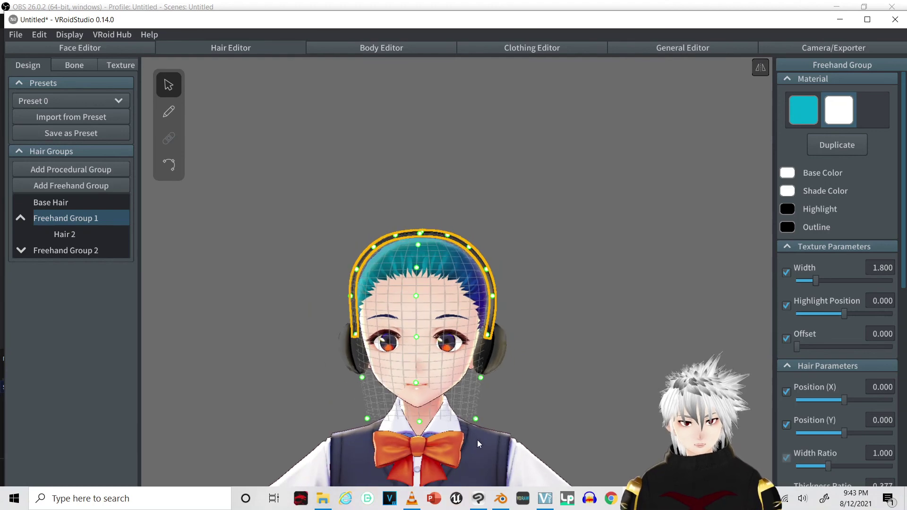
pyautogui.moveTo(494, 410)
pyautogui.mouseDown(button='right')
pyautogui.moveTo(554, 407)
pyautogui.moveTo(497, 404)
pyautogui.mouseUp(button='right')
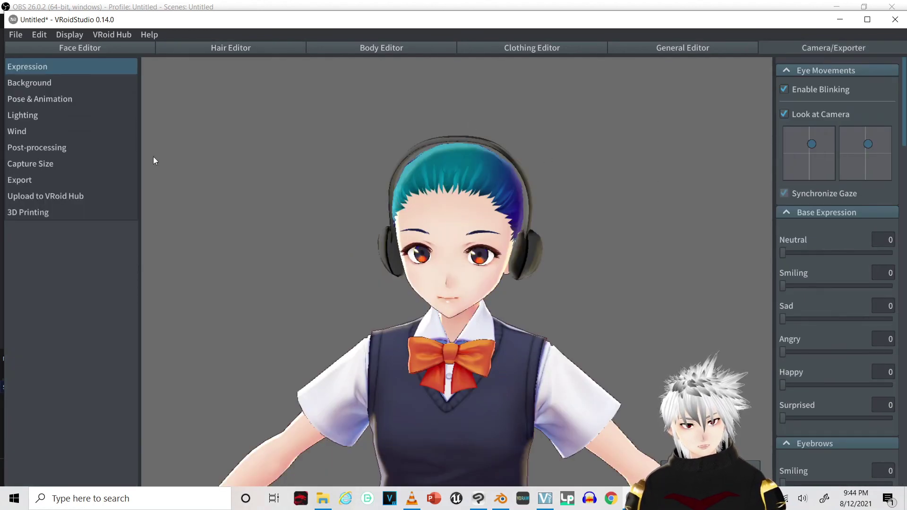
# Step: Apply the Walking animation in Pose & Animation and orbit to watch the headphones stay in place
pyautogui.click(60, 99)
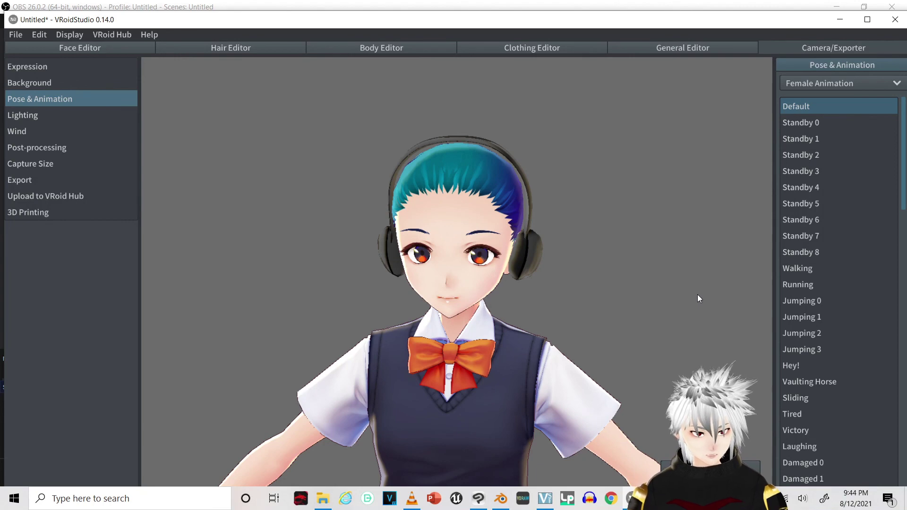
pyautogui.click(820, 271)
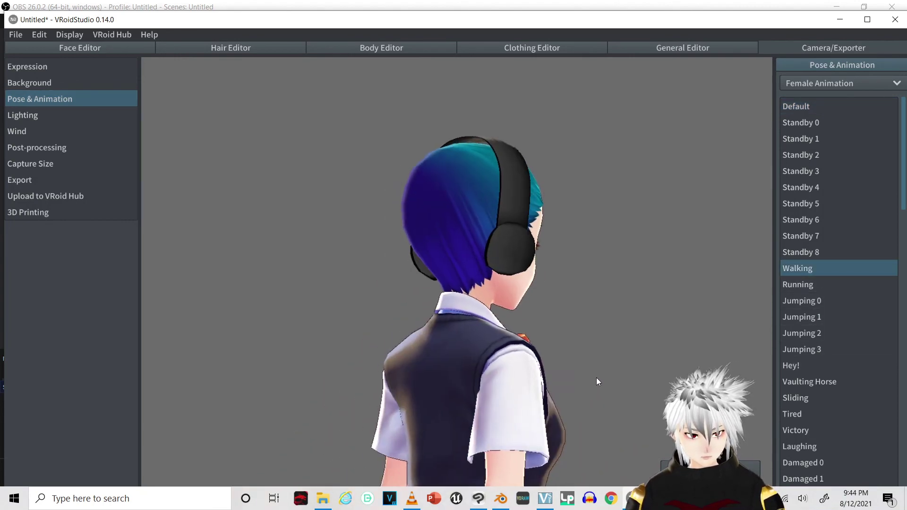
pyautogui.moveTo(595, 382); pyautogui.dragTo(530, 382)
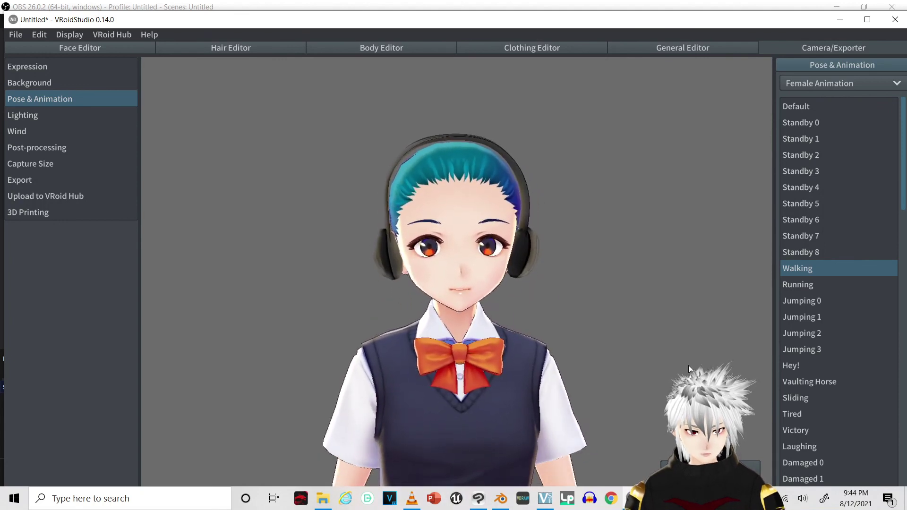